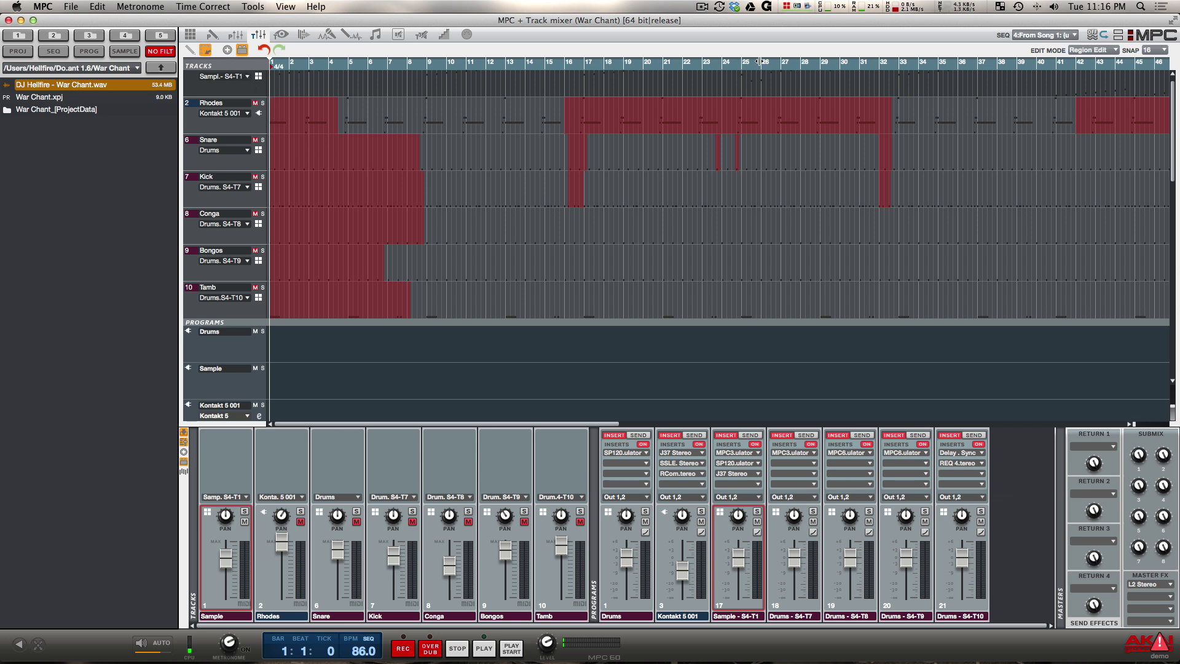
left_click(1074, 35)
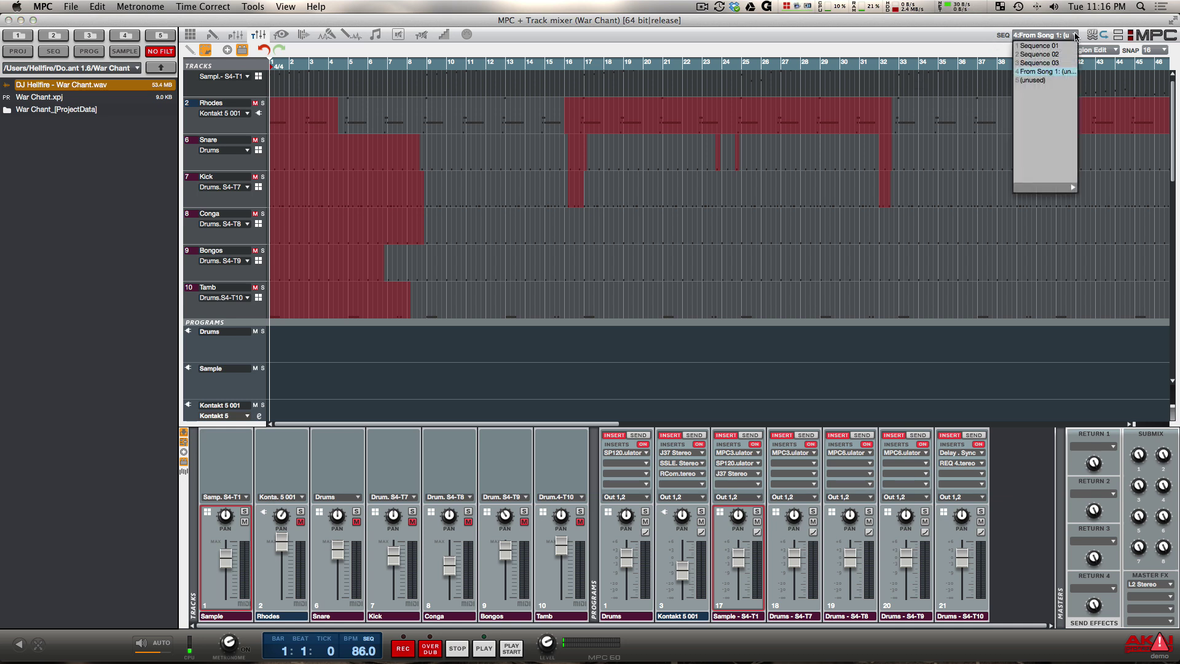
left_click(1048, 64)
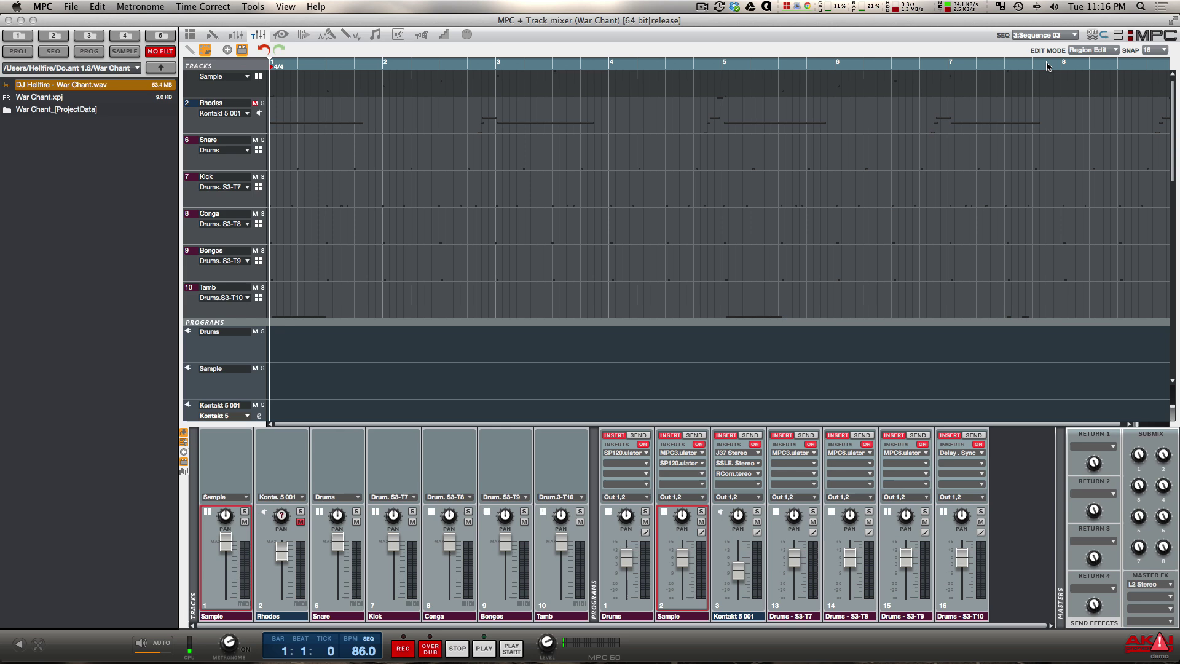
left_click(1076, 35)
left_click(1048, 73)
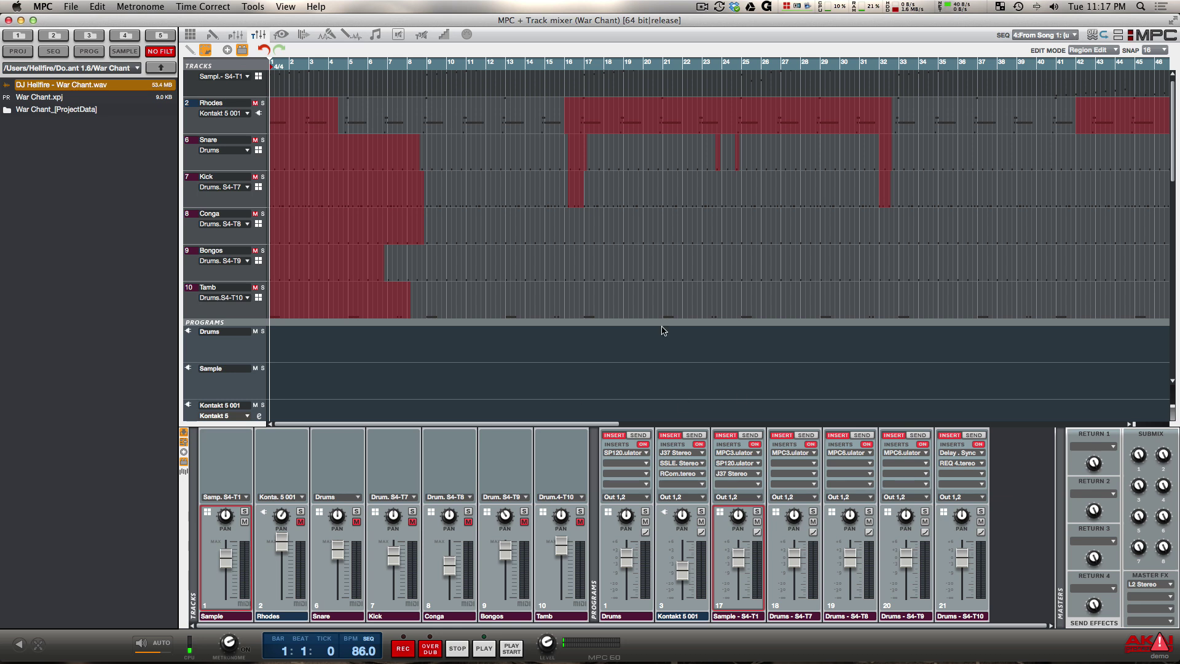
left_click(1076, 36)
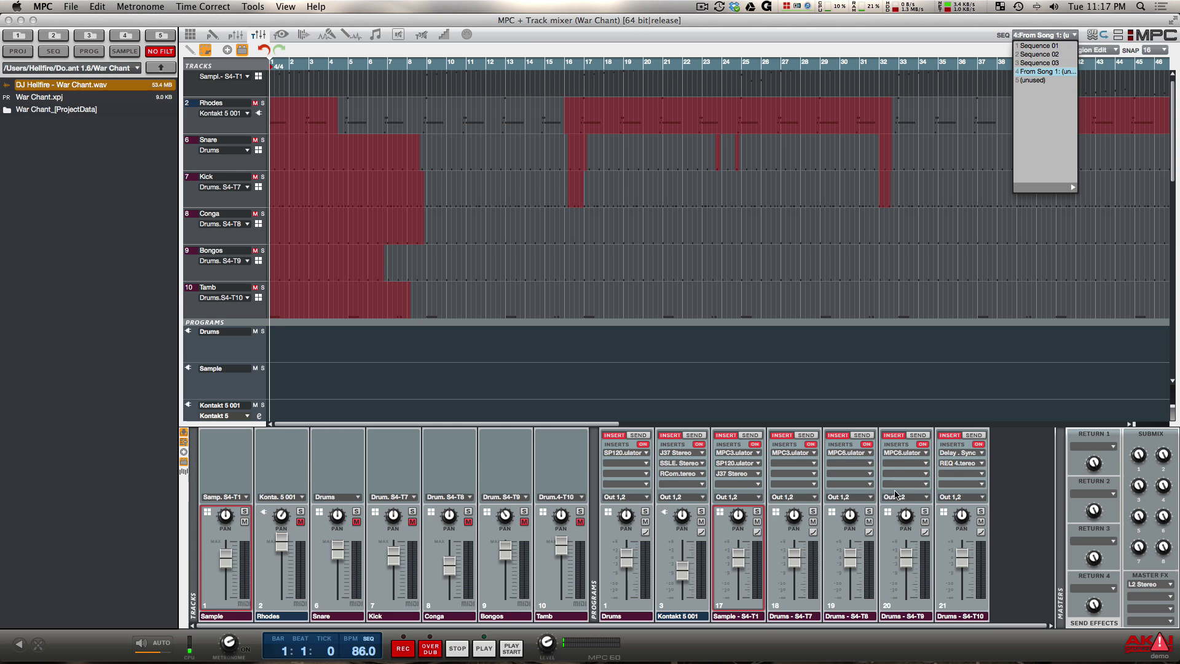
In Sequence 03, assign Sample - S4-T1 and Drums - S4-T7 through S4-T10 to the Sample, Kick, Conga, Bongos and Tamb tracks.
left_click(1041, 64)
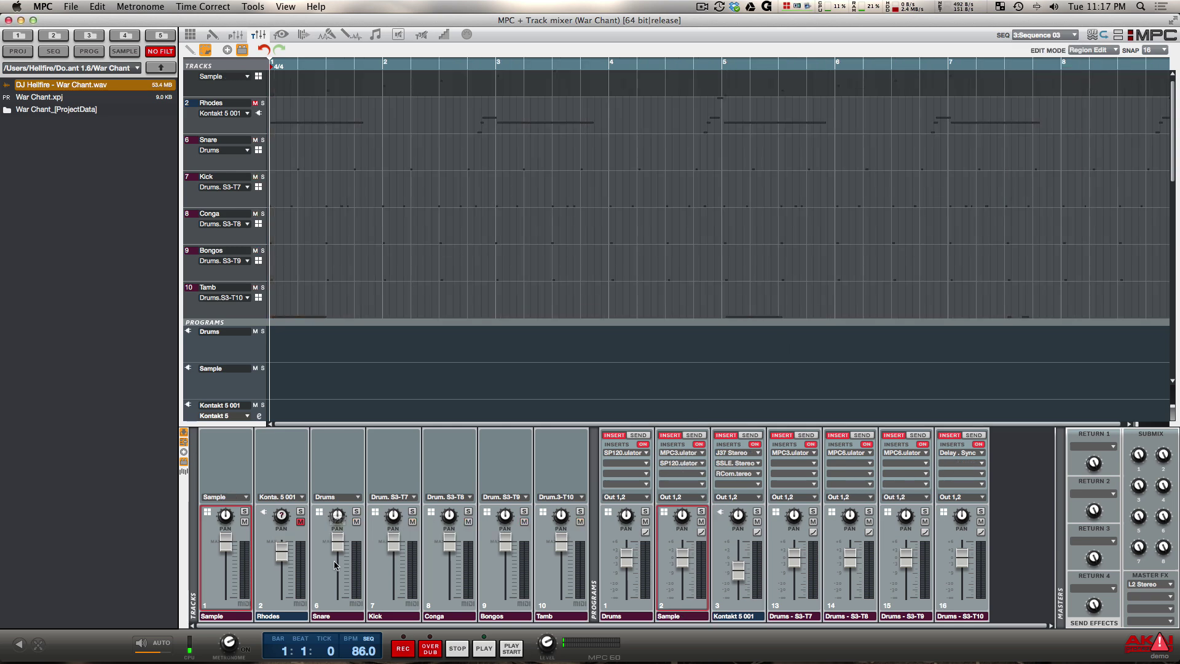
left_click(248, 498)
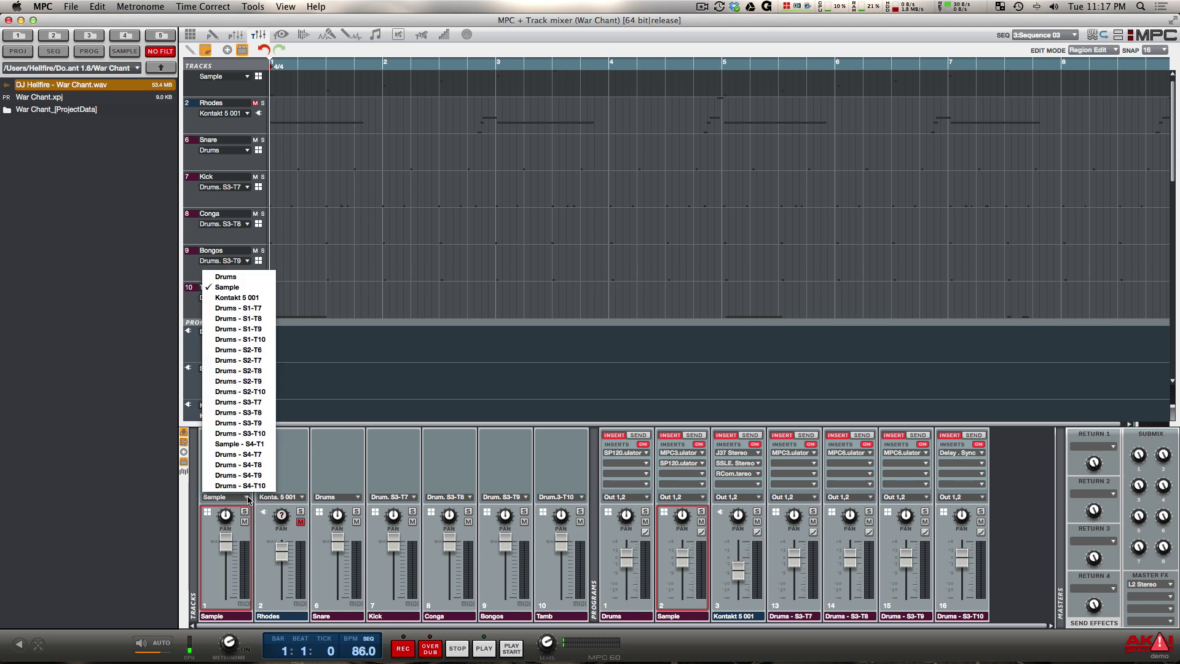
left_click(268, 448)
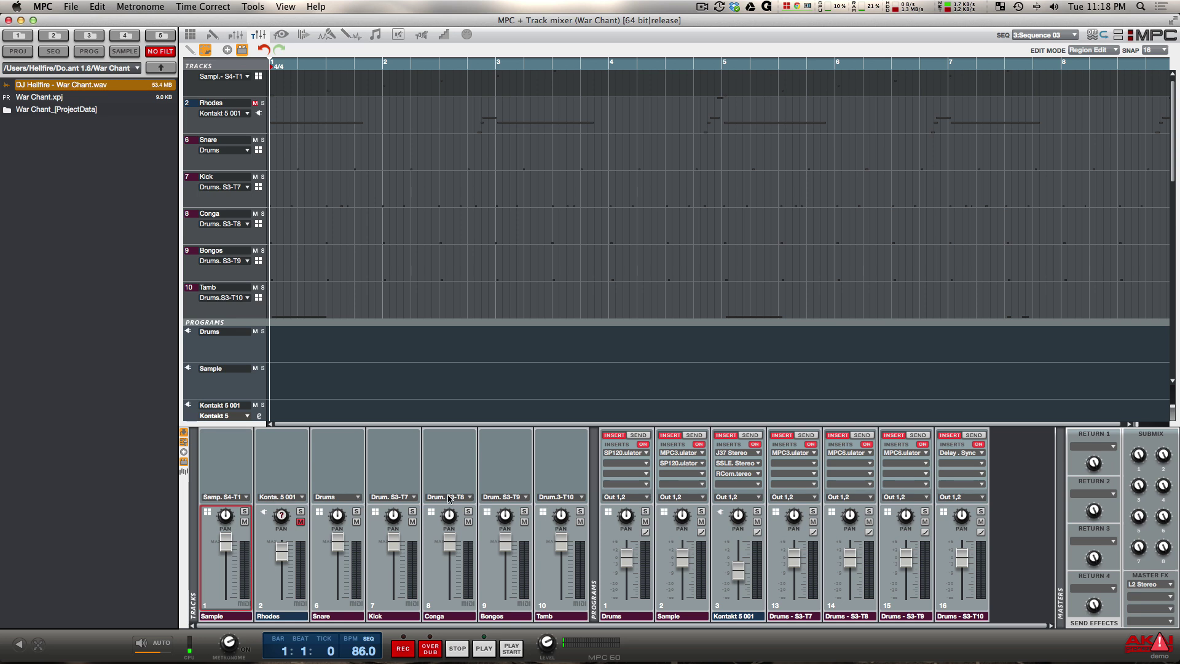
left_click(415, 497)
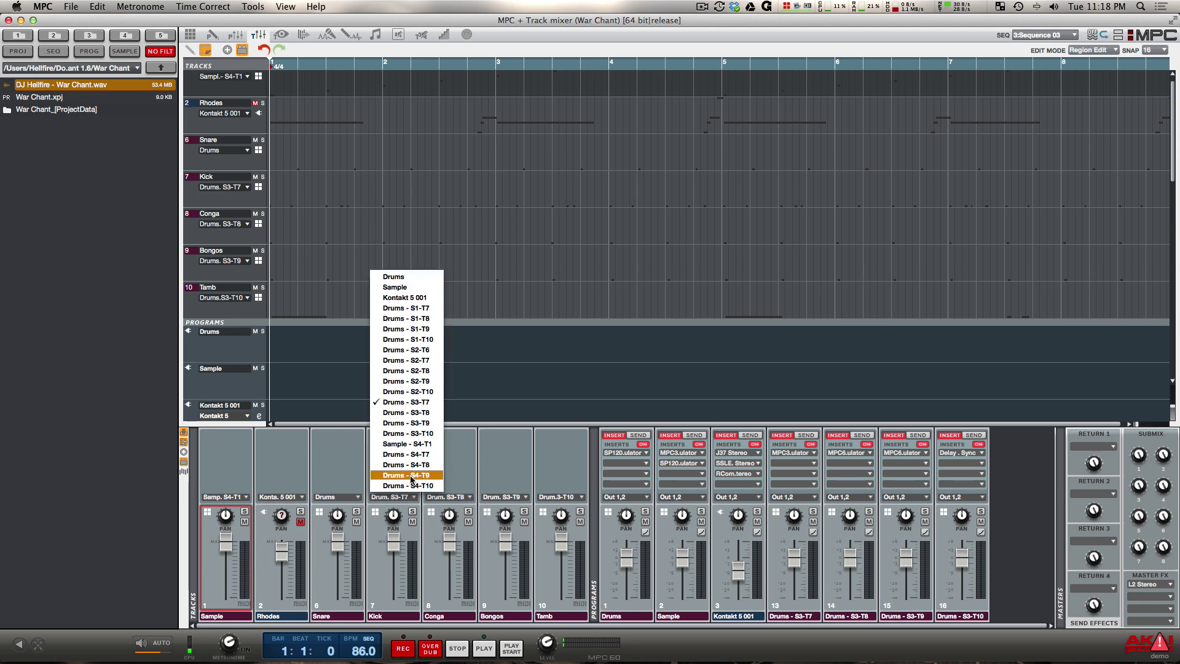
left_click(419, 455)
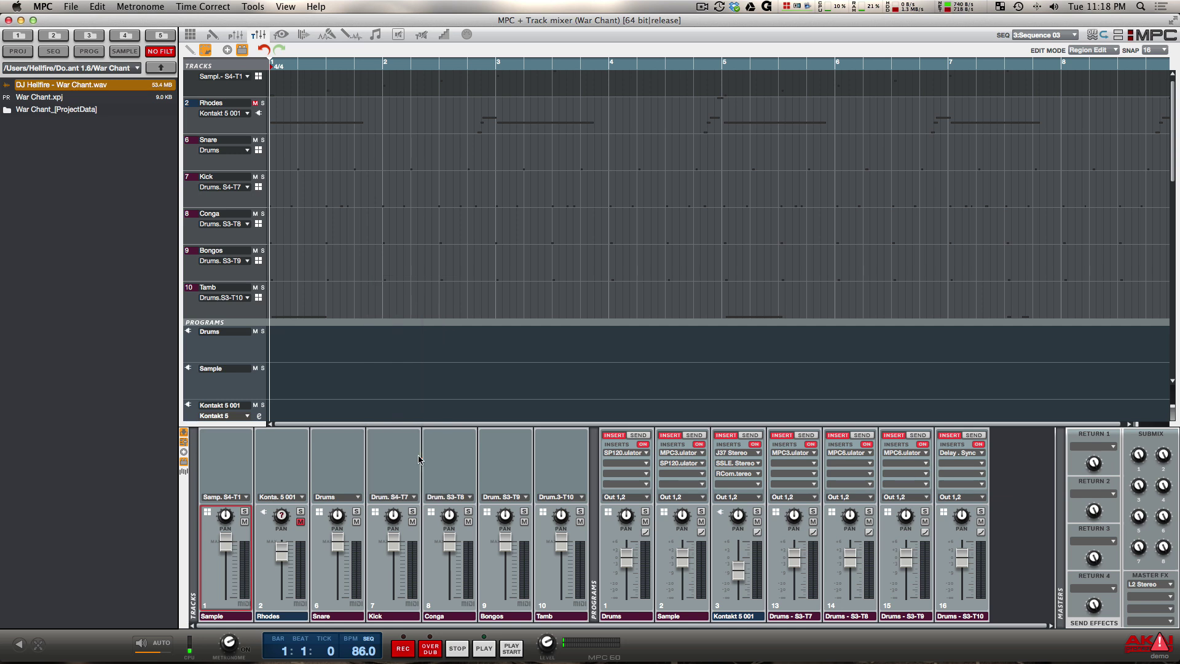
left_click(471, 498)
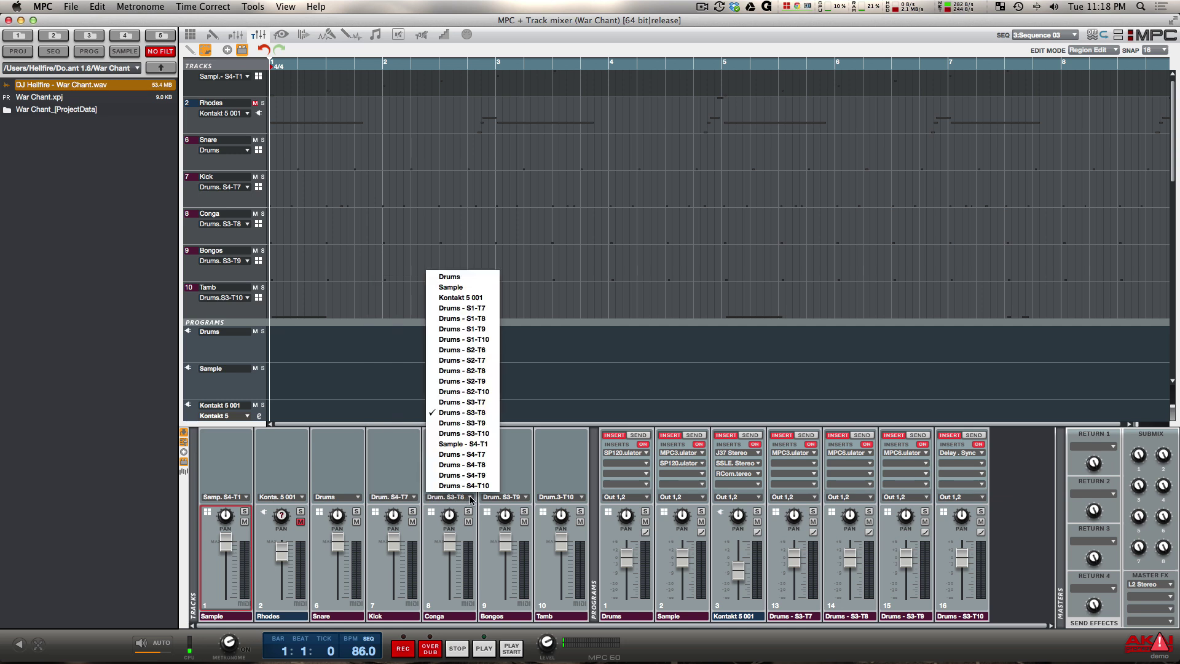
left_click(480, 465)
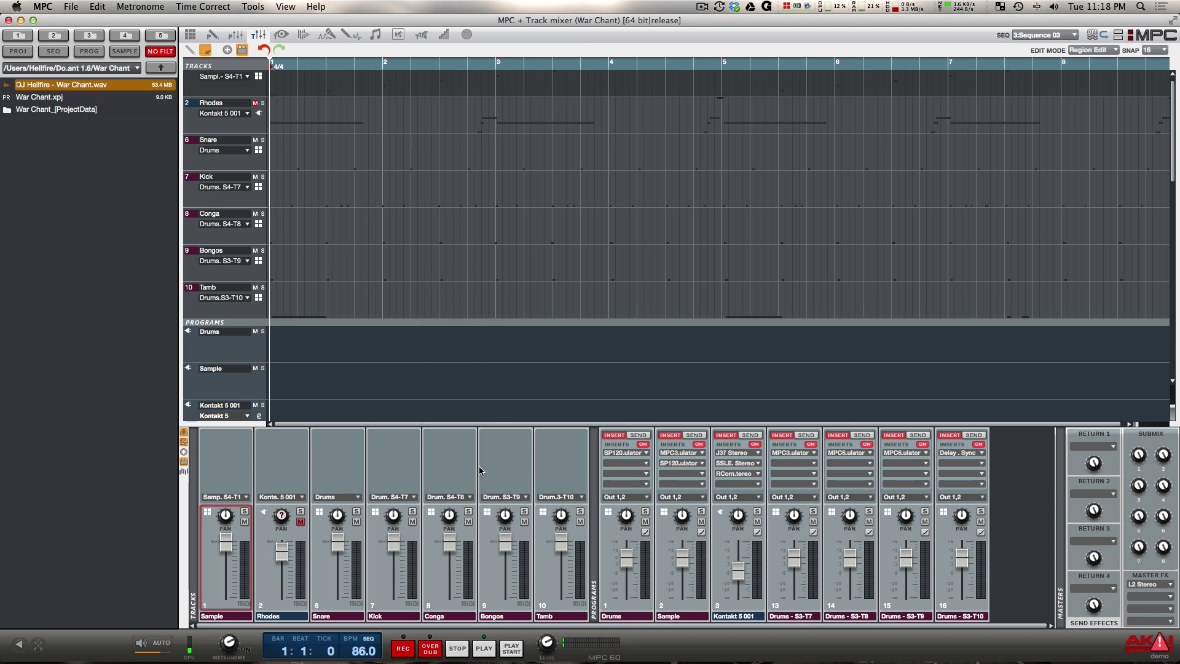
left_click(526, 497)
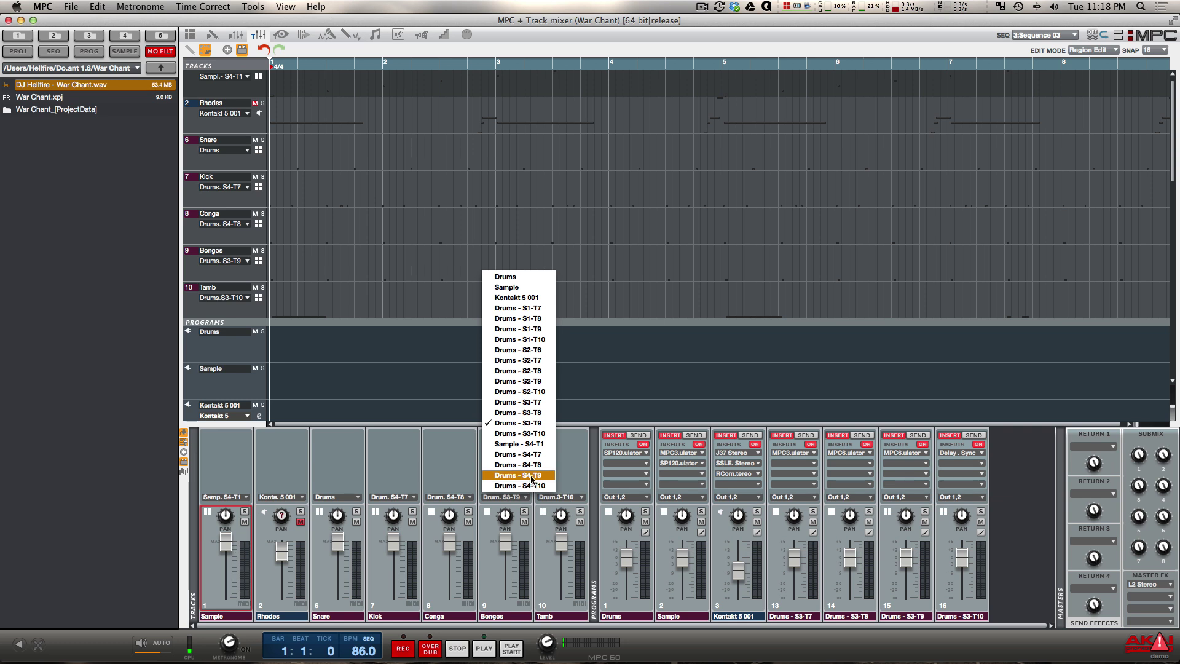
left_click(532, 475)
left_click(580, 497)
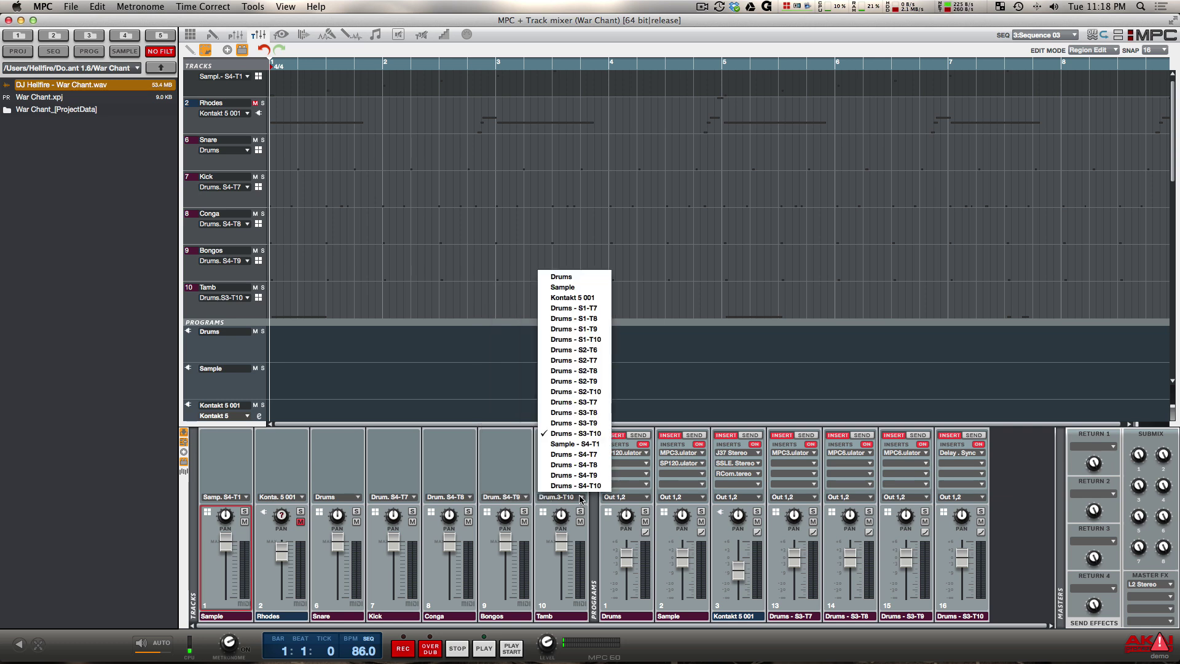
left_click(586, 486)
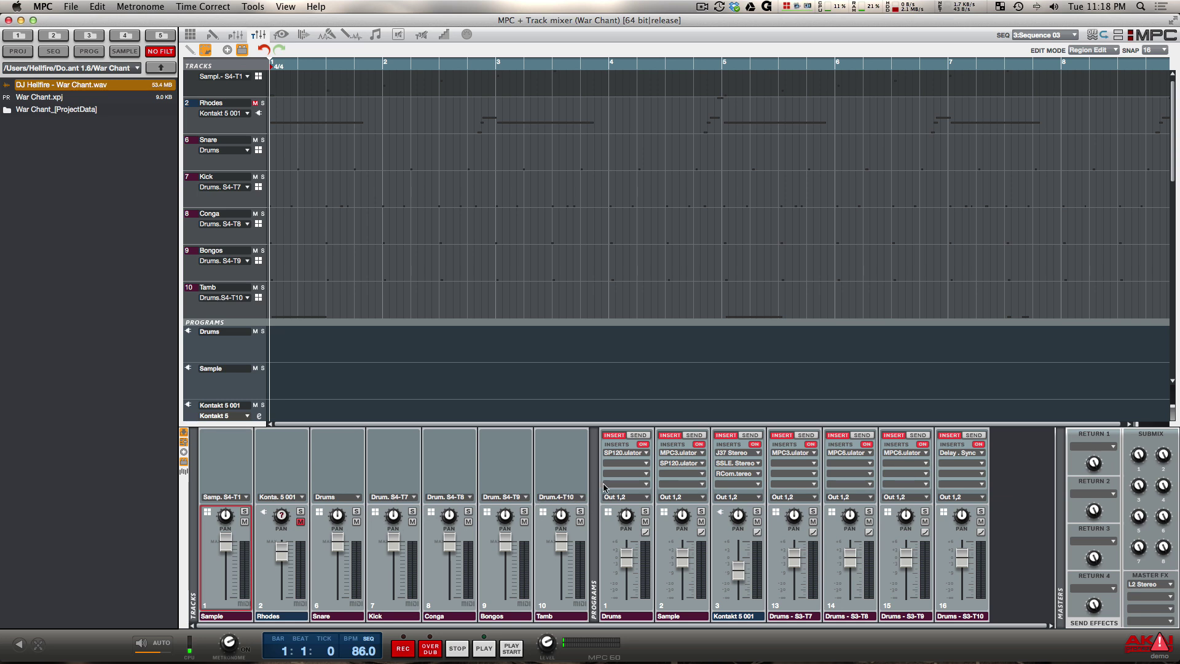
Switch to Sequence 02 and assign Sample - S4-T1 to its track 1.
left_click(1074, 36)
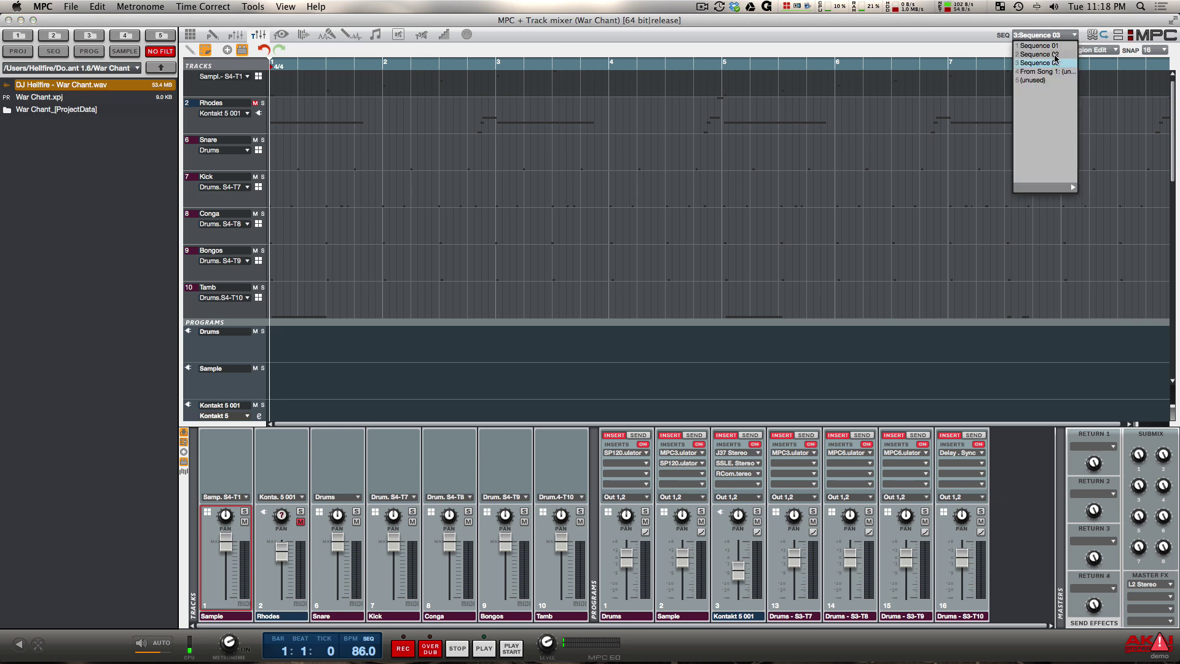
left_click(1054, 54)
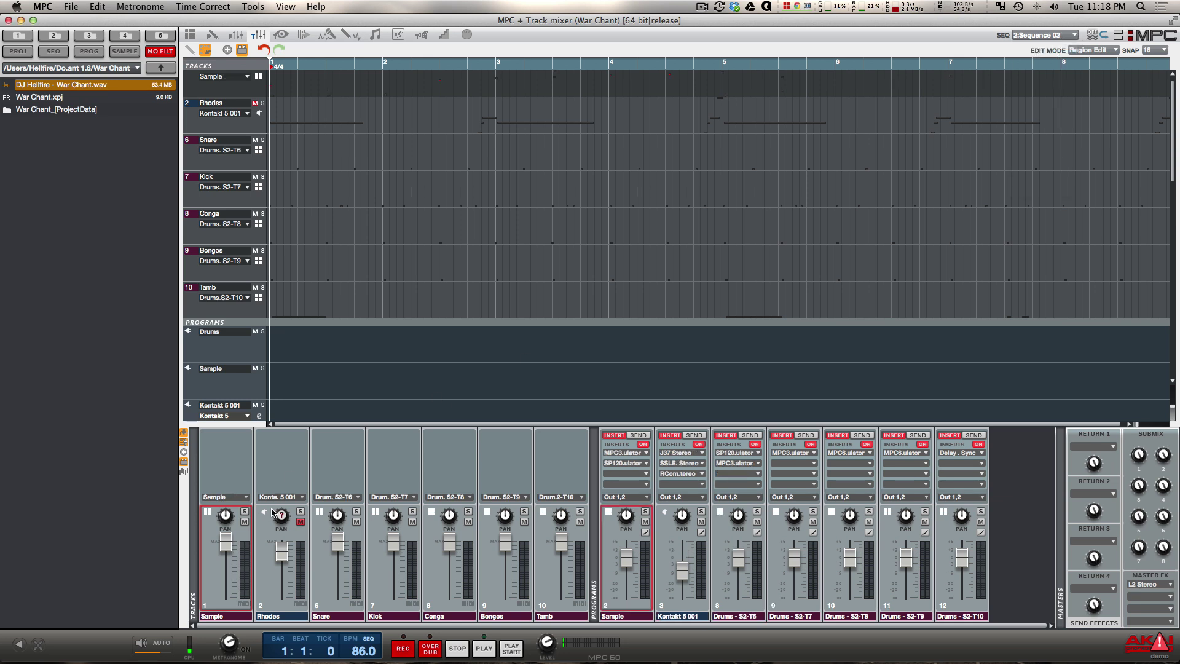
left_click(246, 496)
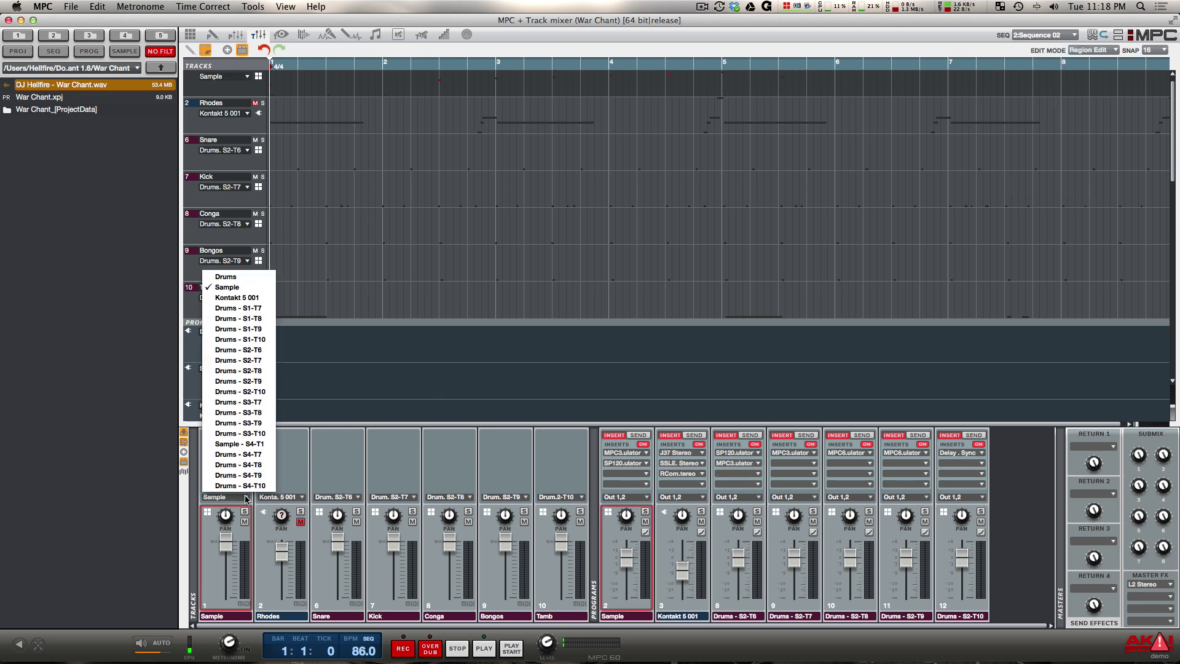
left_click(246, 444)
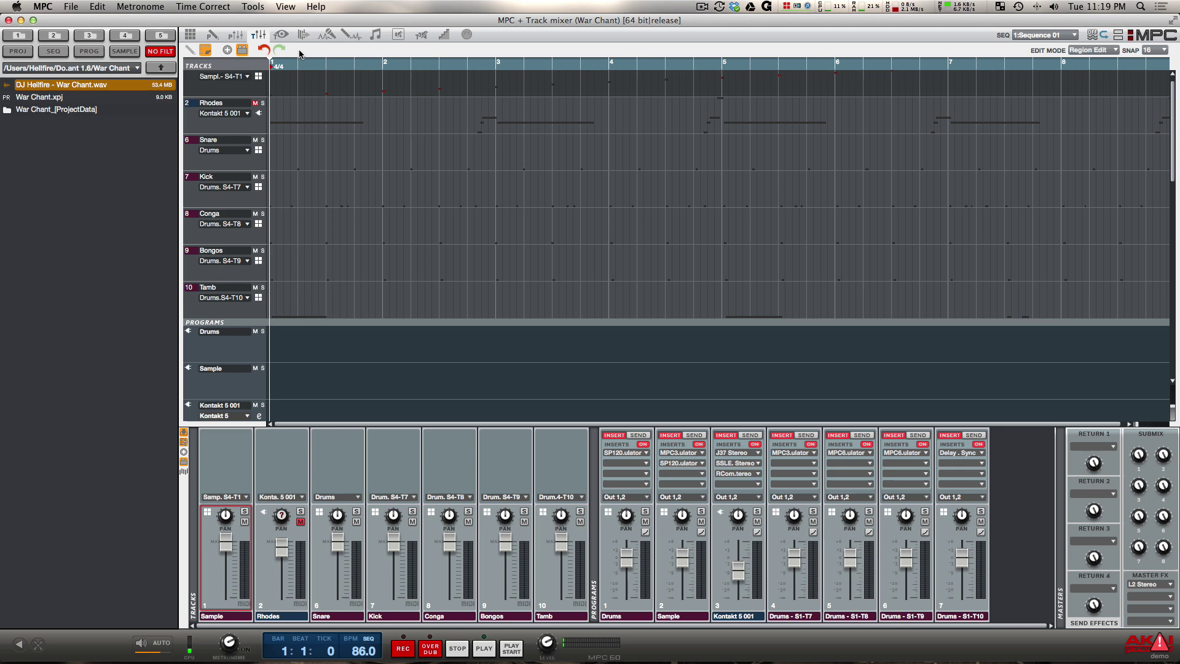
In the main view's Project browser, delete the Drums - S3-T10 and Drums - S3-T9 programs.
left_click(191, 34)
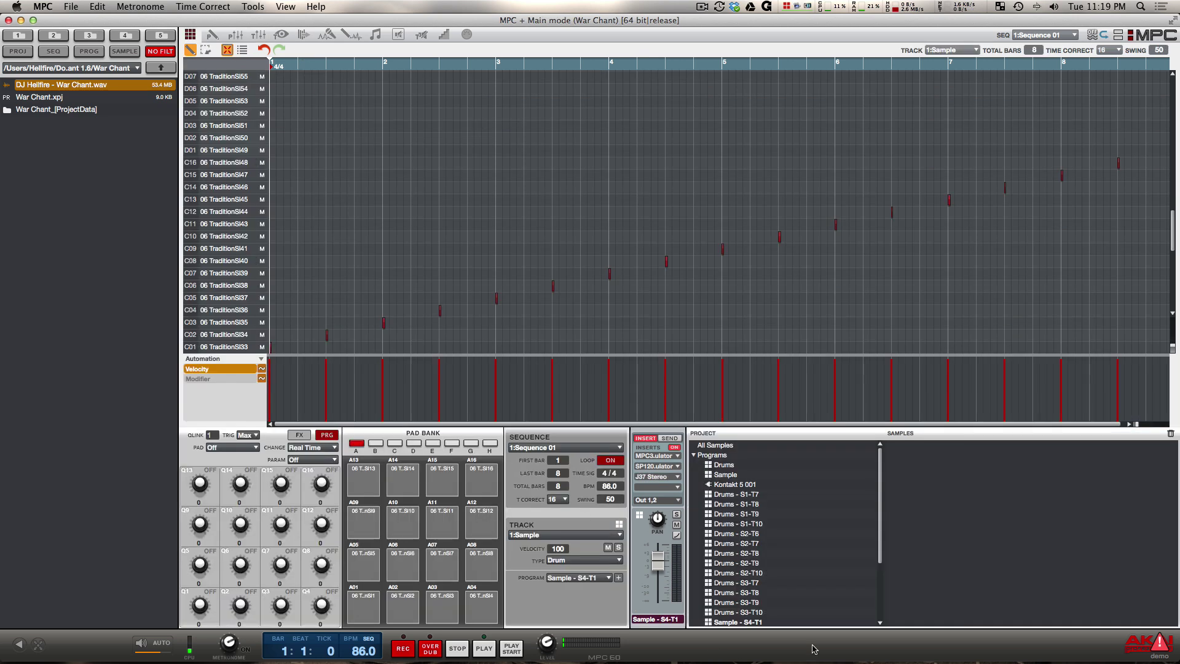
scroll(757, 556, "down", 3)
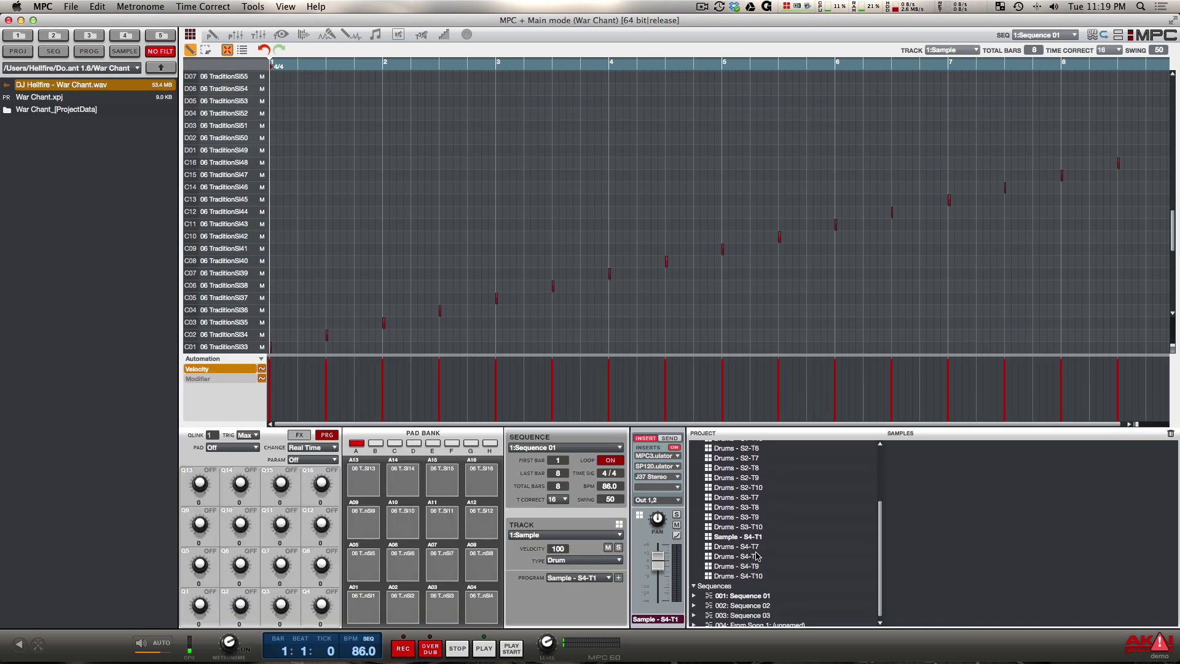
scroll(757, 556, "up", 2)
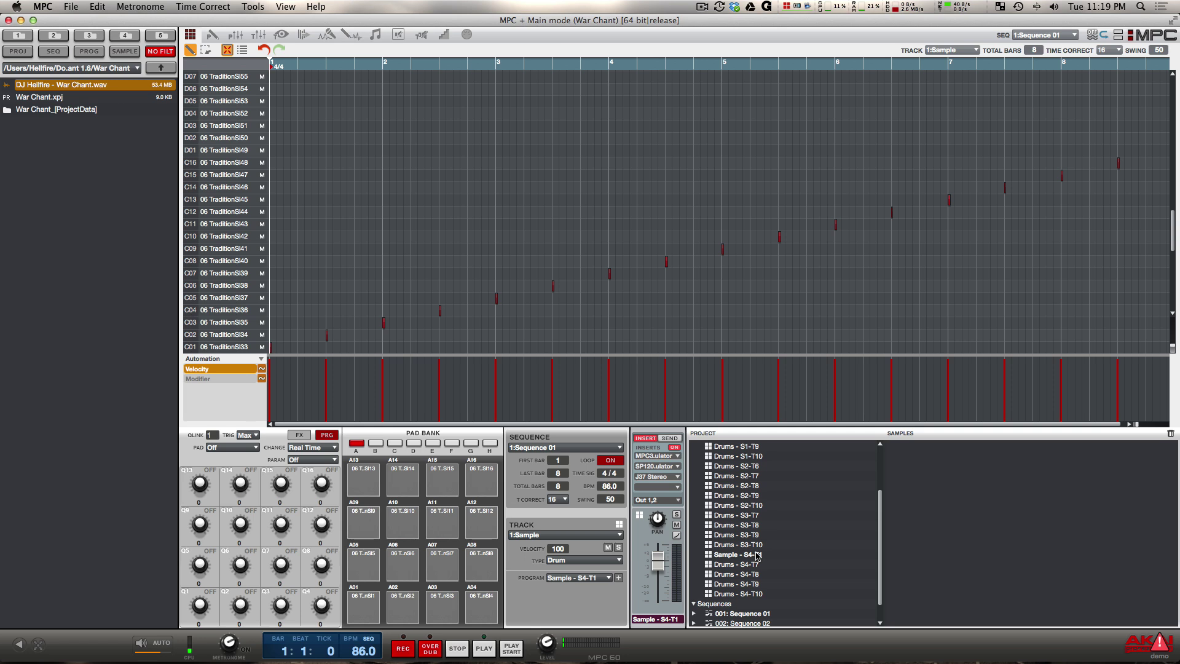
left_click(751, 545)
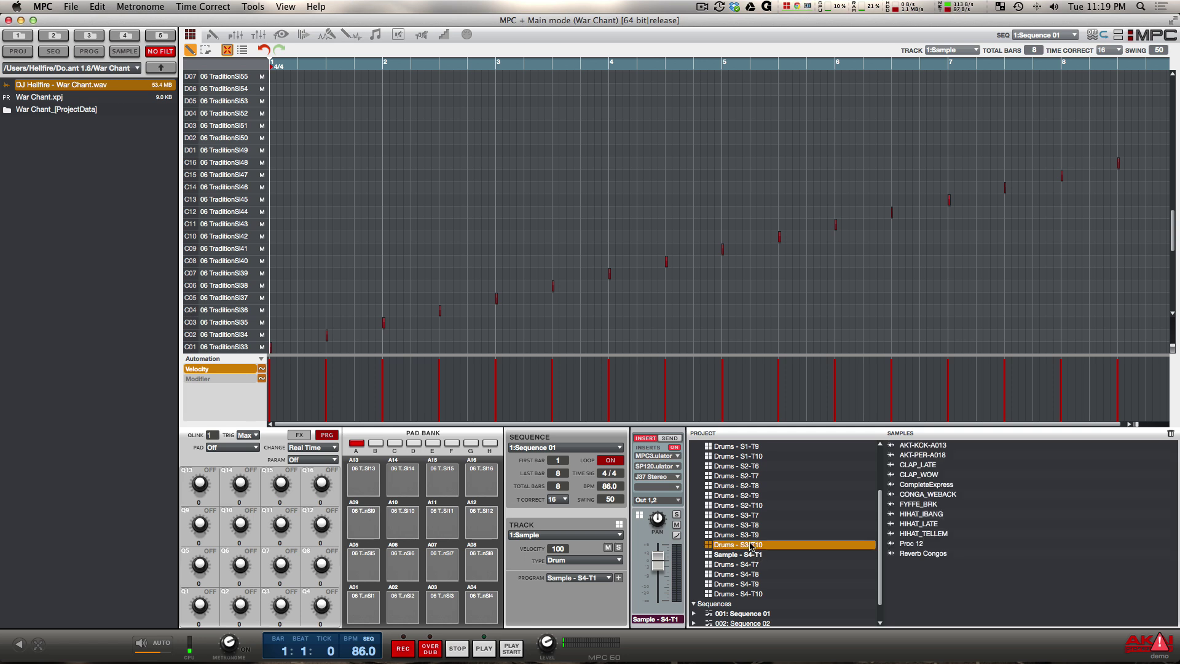
right_click(751, 545)
left_click(663, 513)
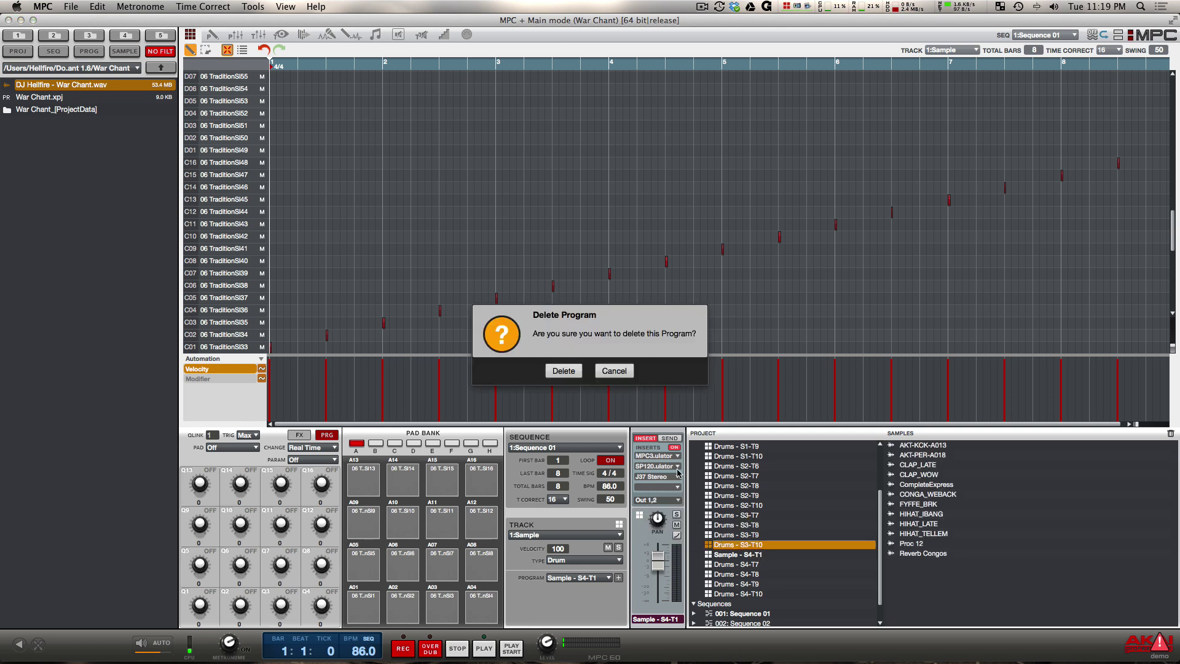
left_click(563, 371)
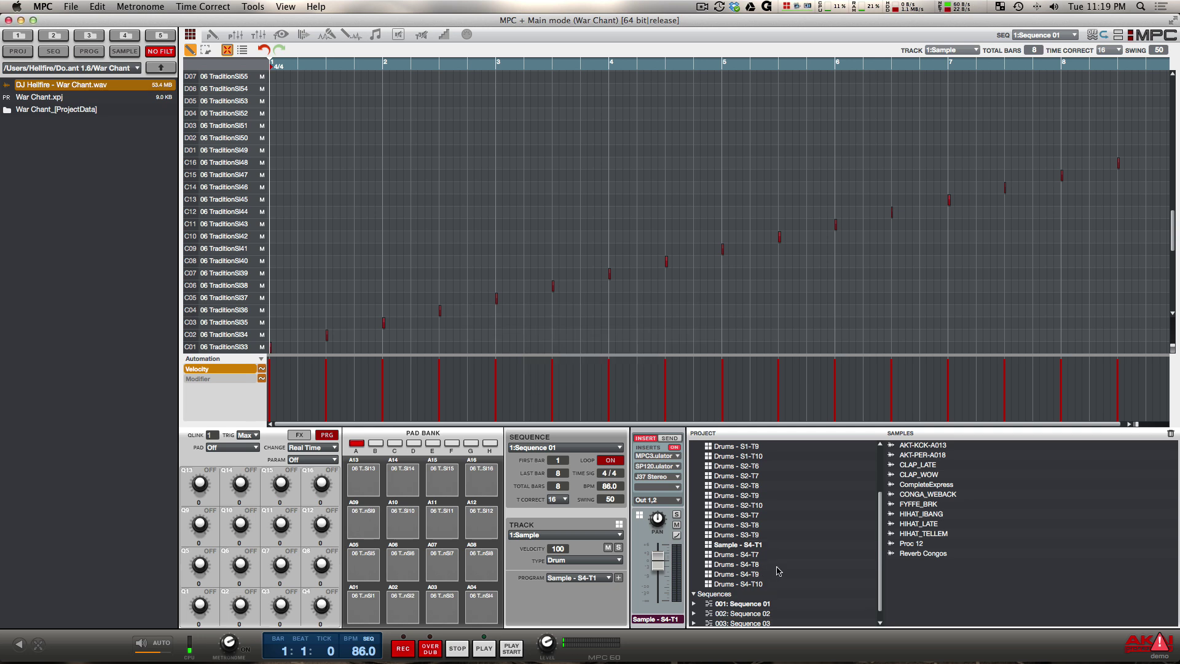
left_click(742, 536)
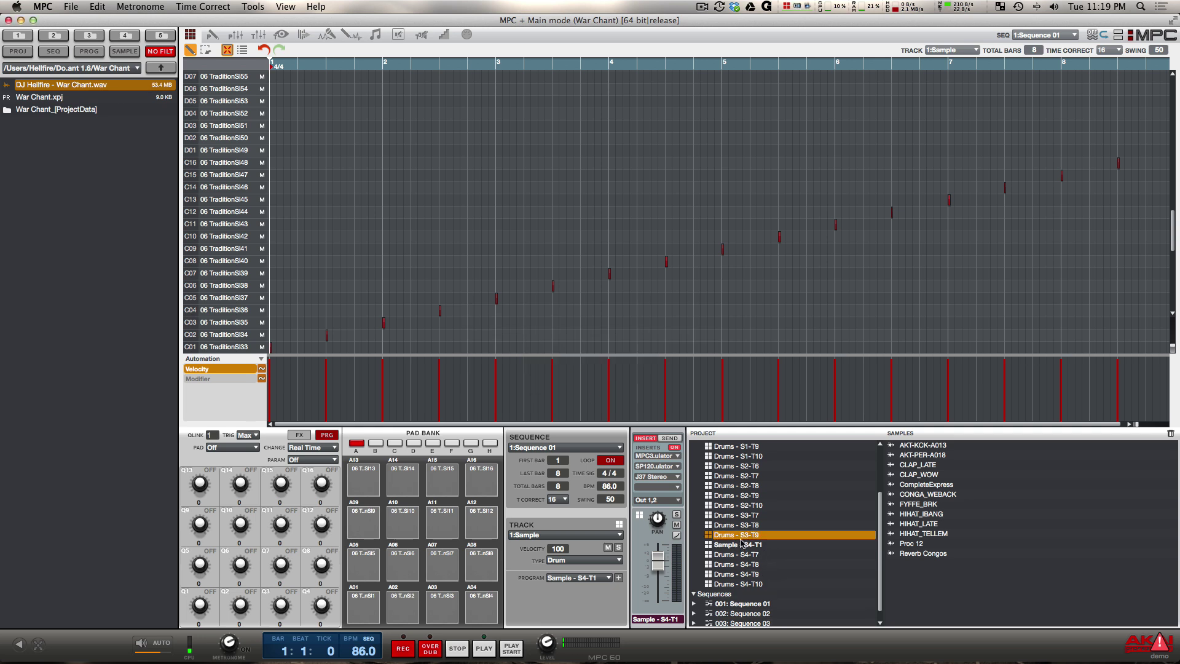
right_click(742, 535)
left_click(689, 508)
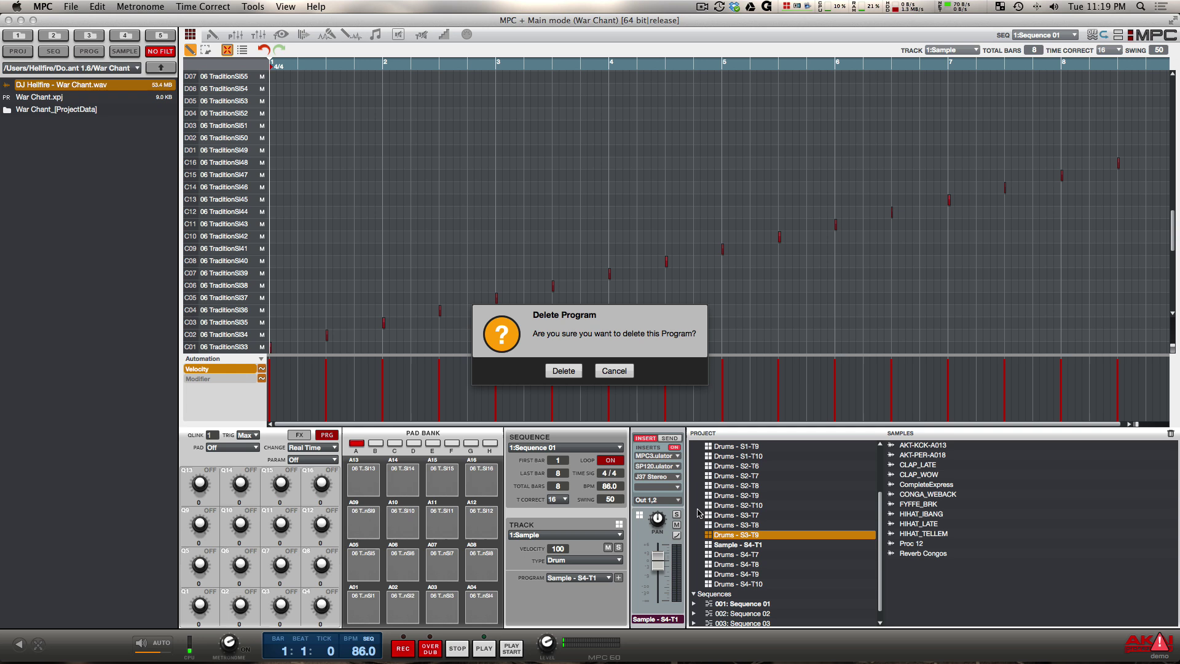
left_click(563, 371)
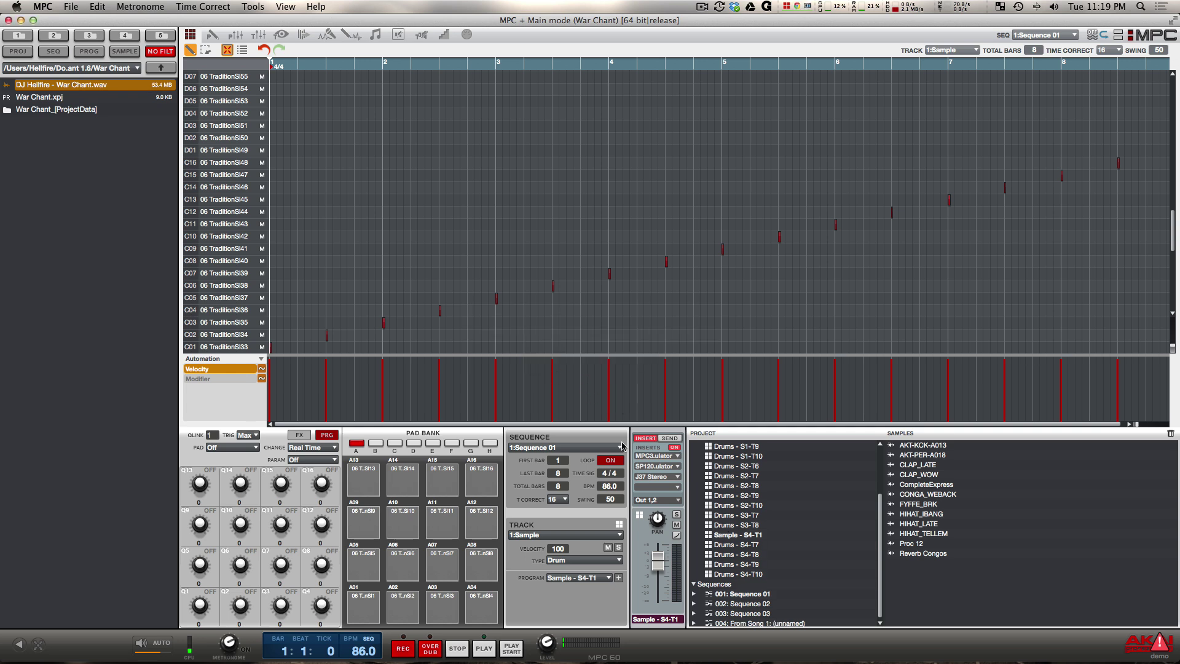
Delete the Drums - S3-T8 and Drums - S3-T7 duplicate programs.
left_click(747, 527)
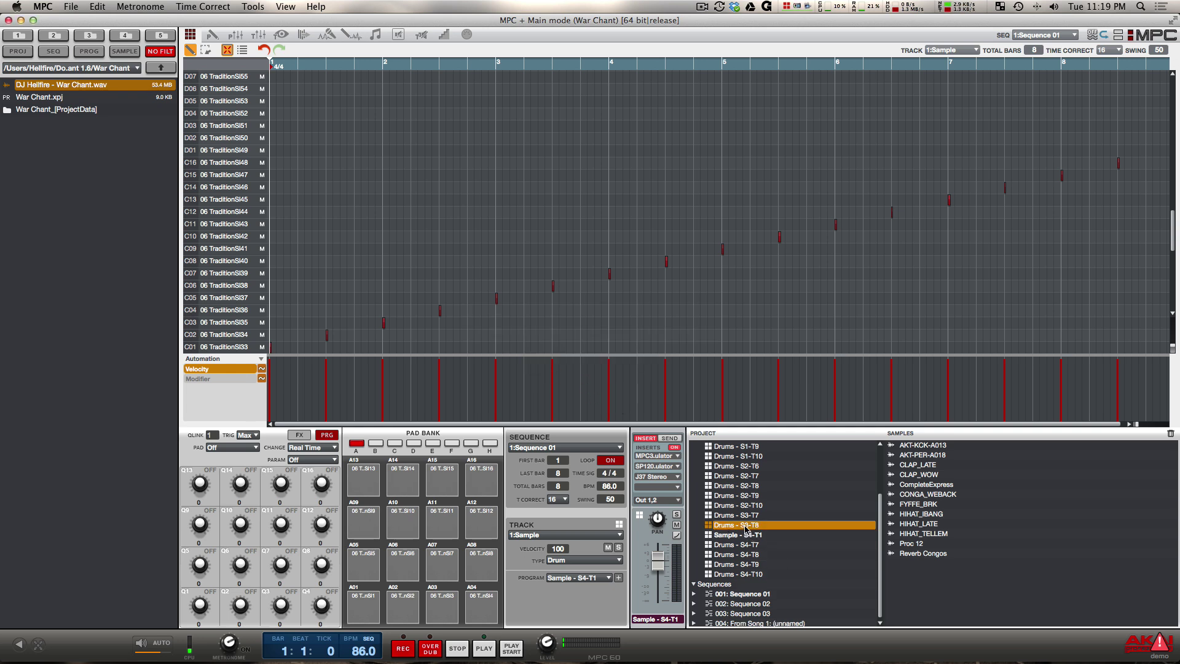
right_click(747, 527)
left_click(710, 505)
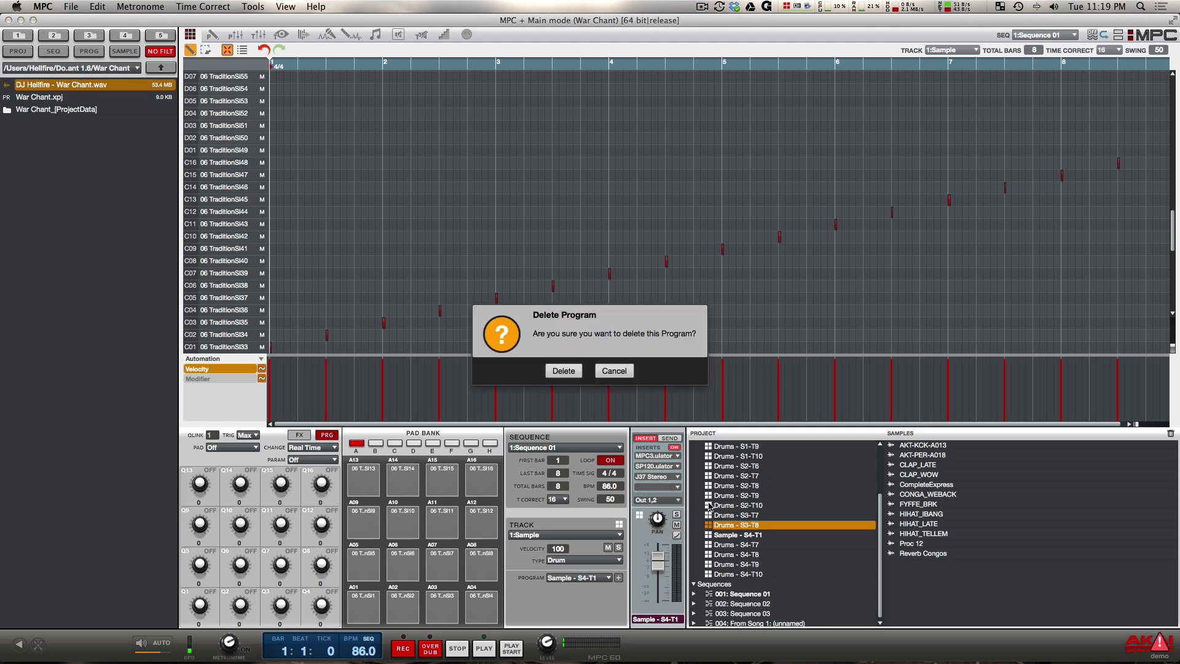
left_click(566, 372)
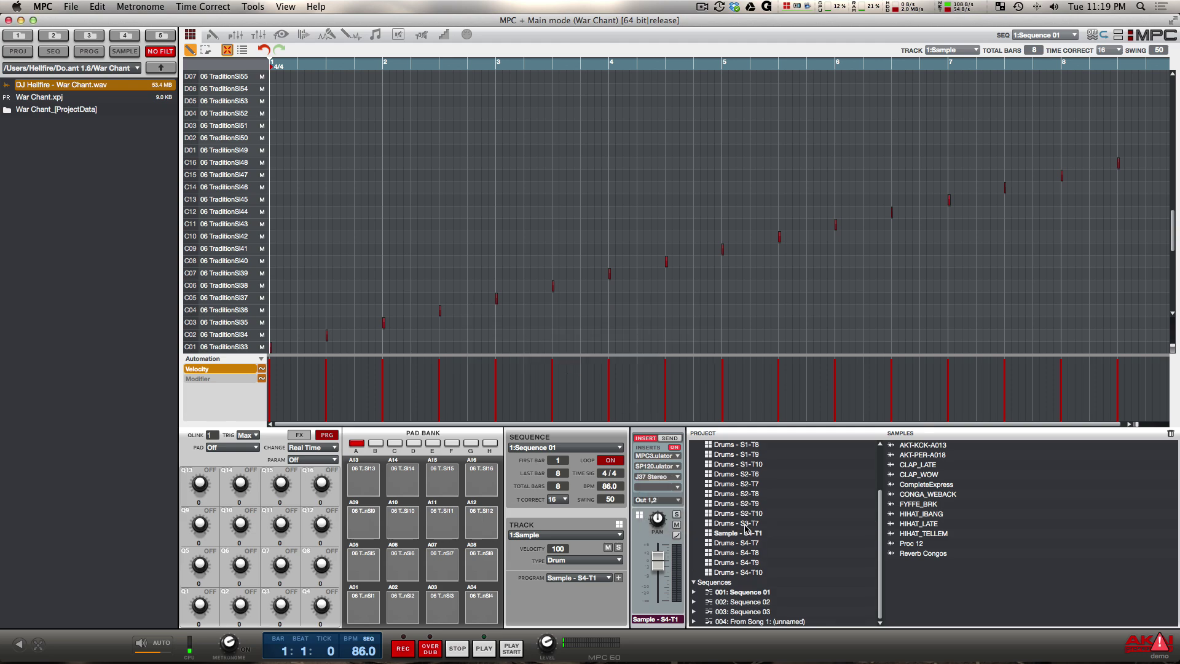
left_click(746, 527)
right_click(745, 528)
left_click(707, 515)
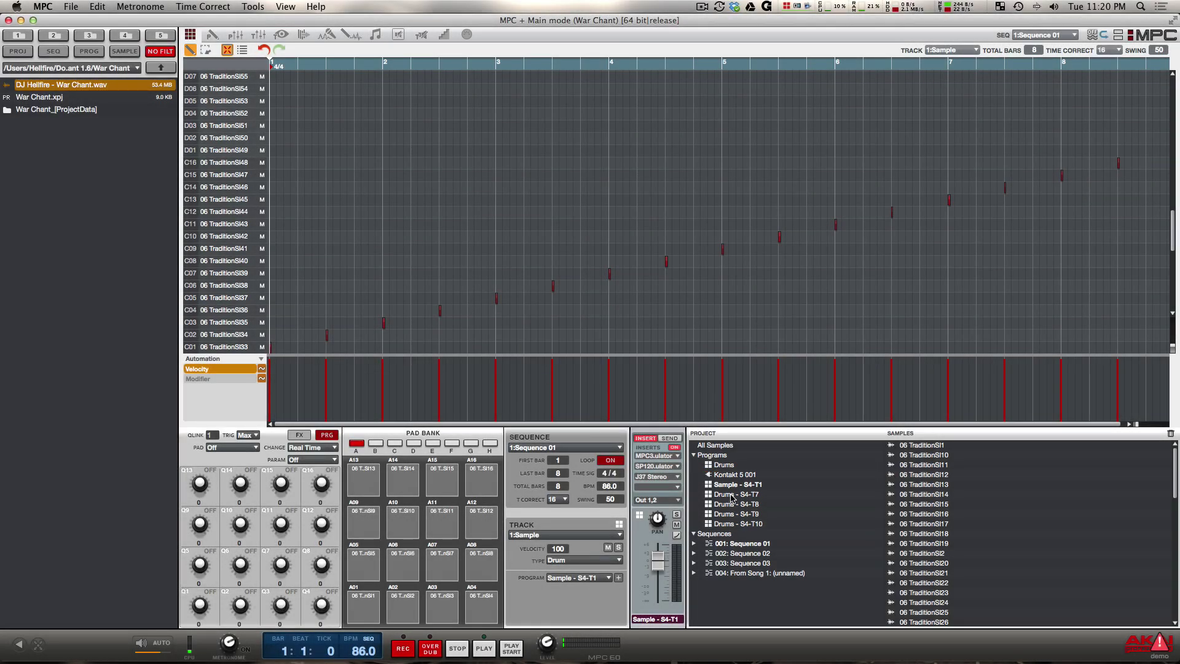
left_click(258, 35)
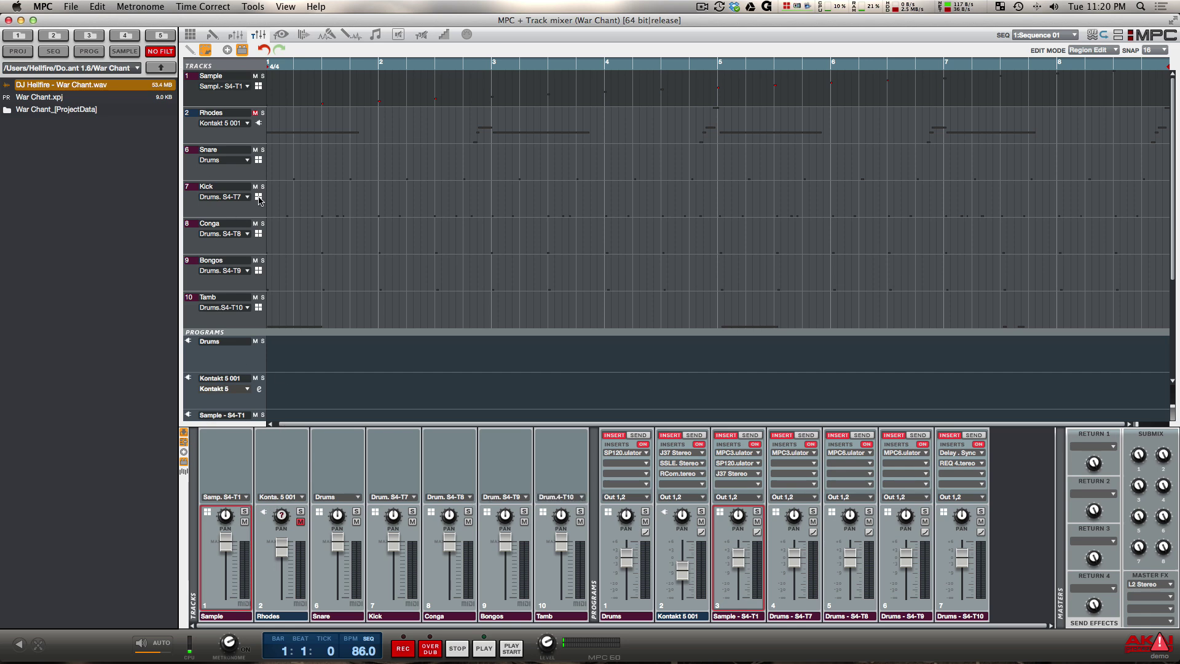
left_click(192, 39)
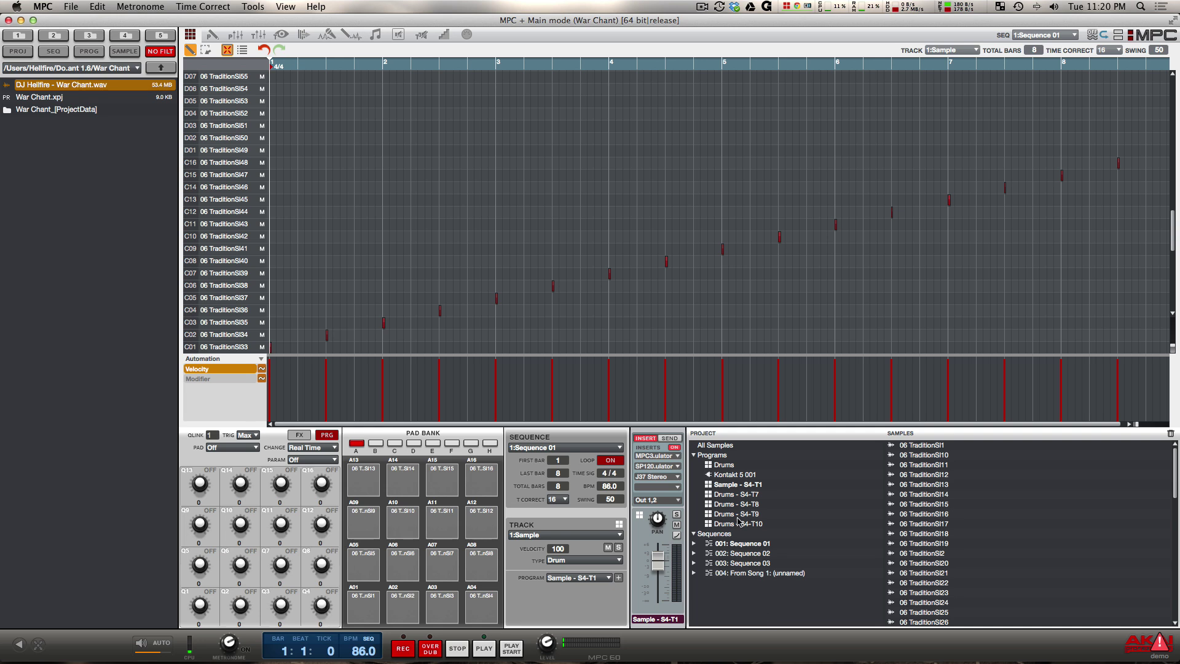
Rename the Drums program to Snare.
left_click(727, 466)
right_click(727, 466)
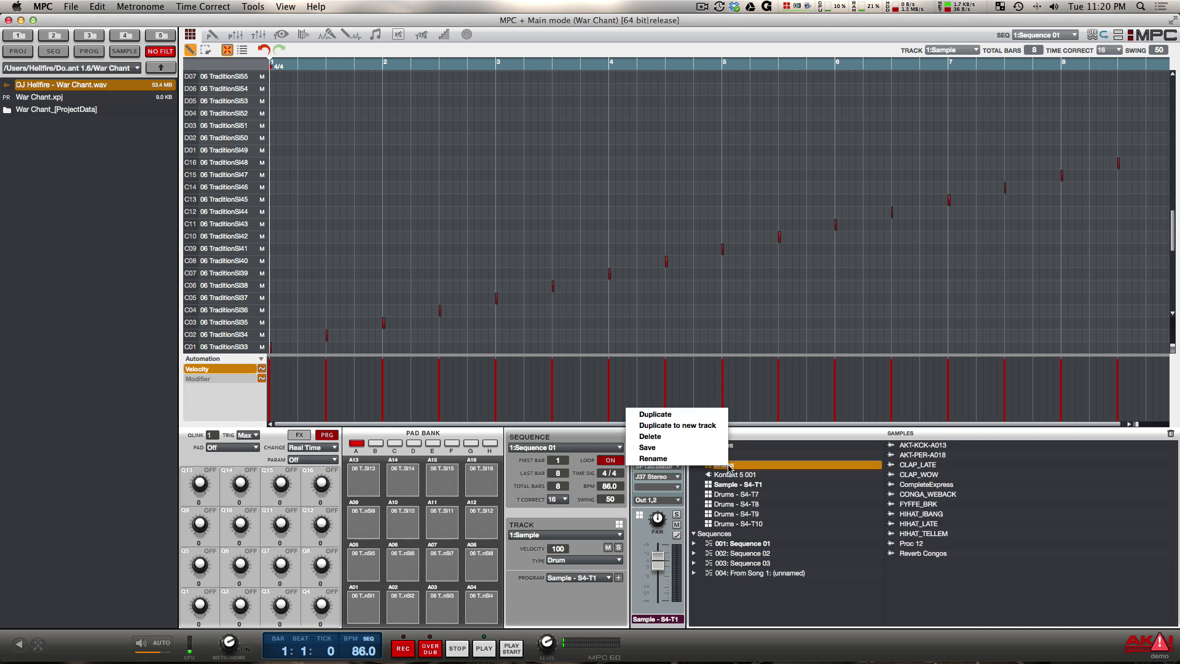
left_click(692, 460)
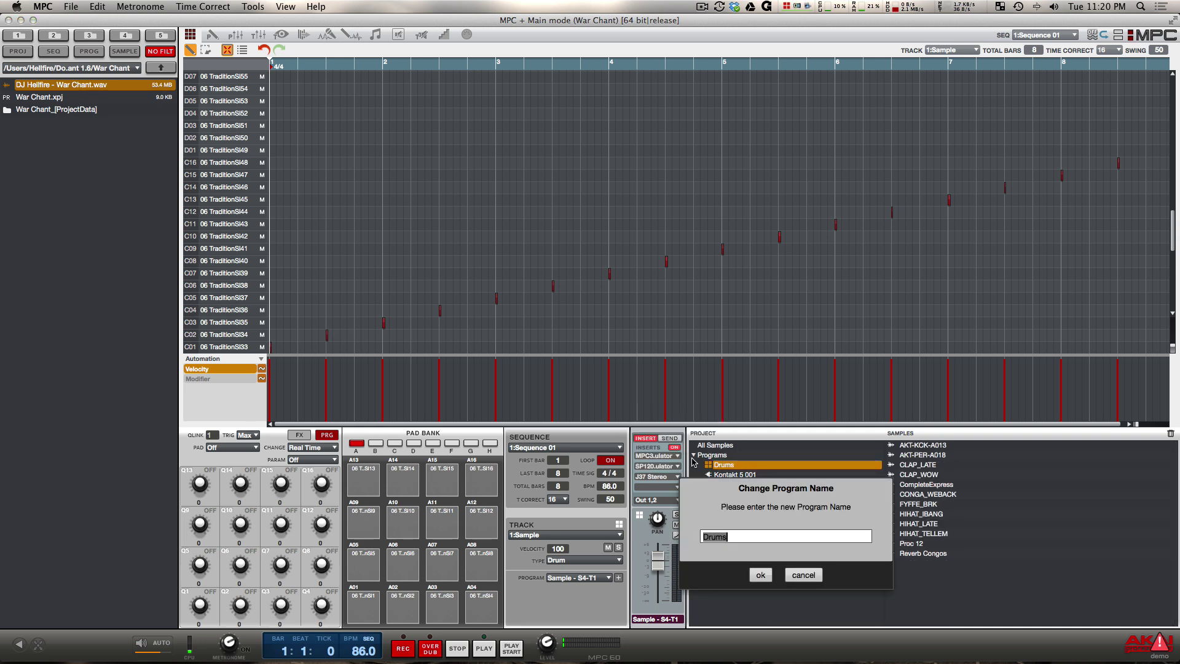
type("Snare")
key("Return")
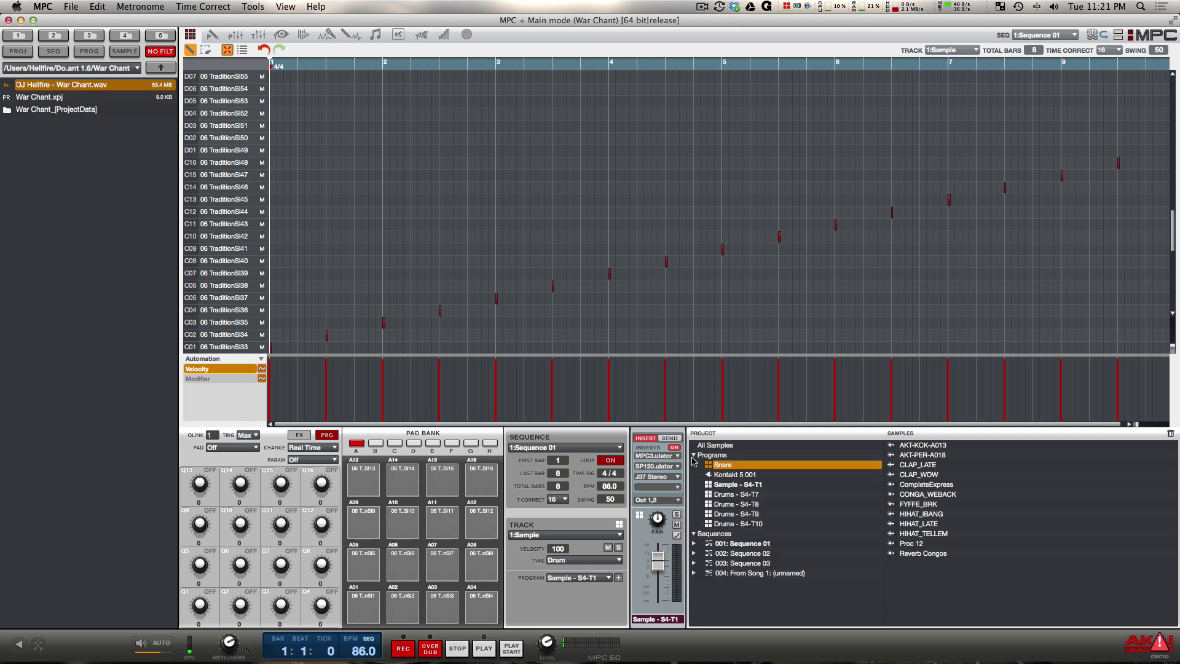
Rename Sample - S4-T1 to Sample by deleting the '- S4-T1' suffix.
left_click(733, 487)
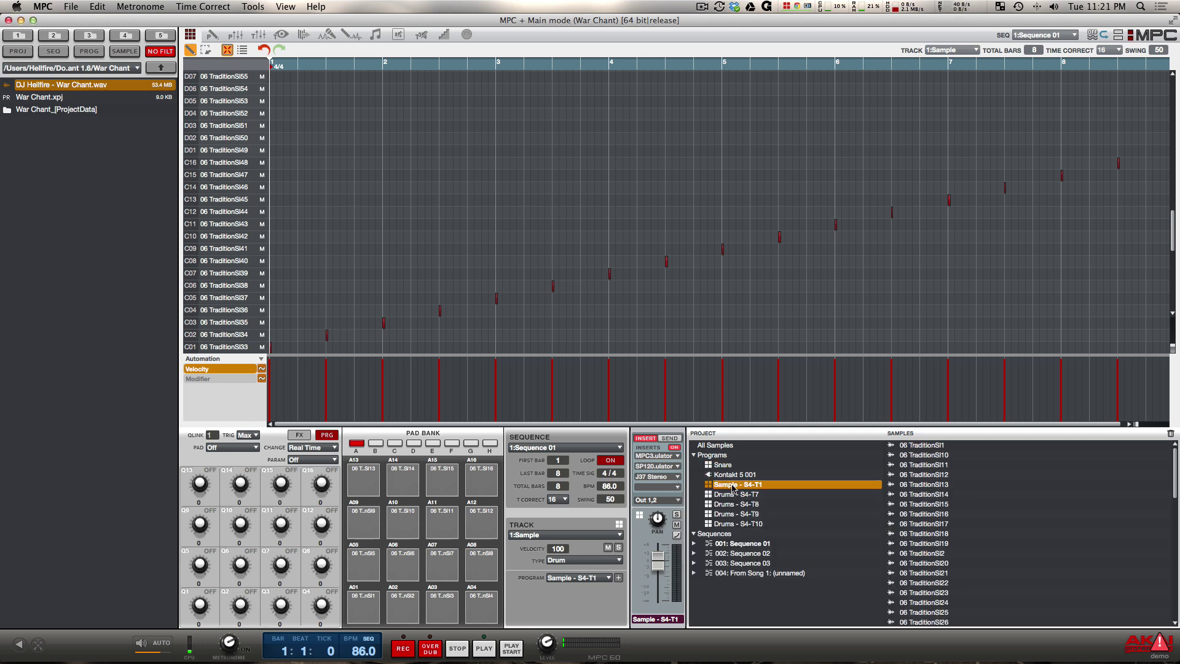
right_click(733, 487)
left_click(712, 482)
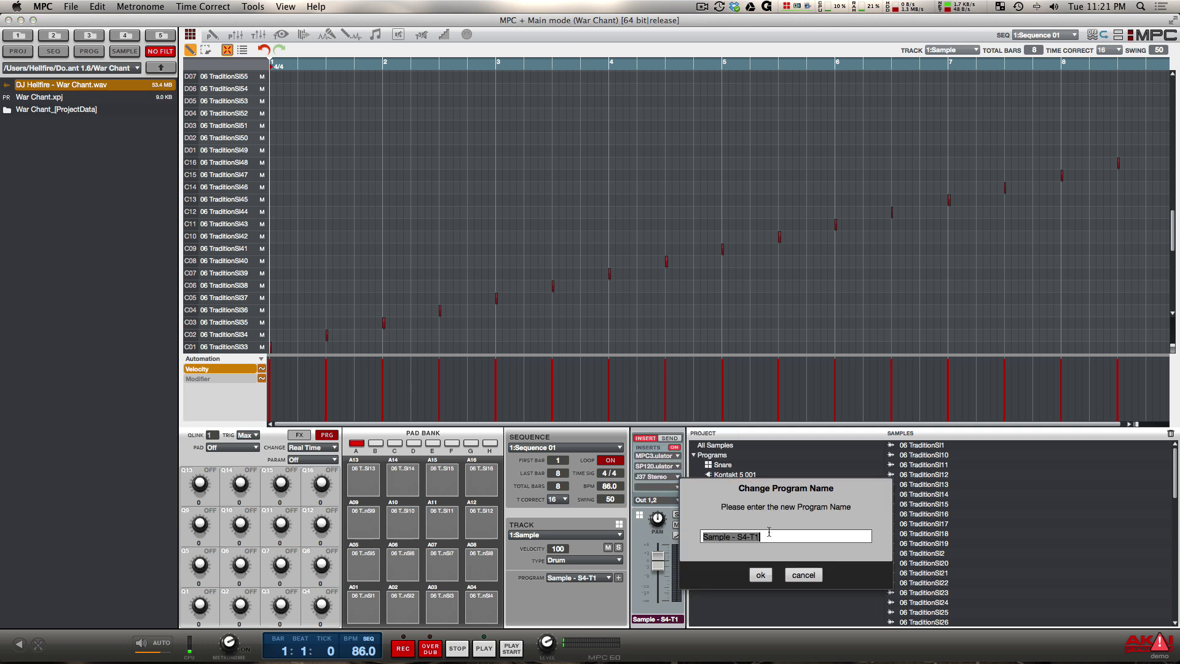
left_click_drag(760, 536, 732, 537)
key("BackSpace")
key("Return")
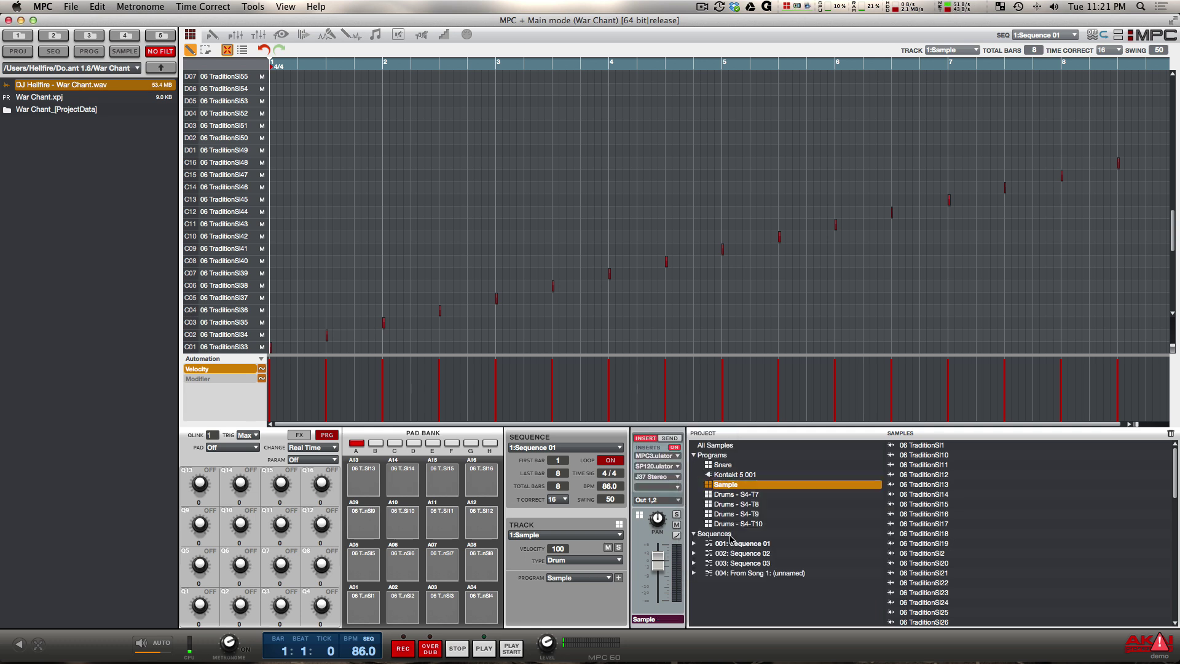
Begin renaming the Drums - S4-T7 program, then return to the track mixer.
right_click(741, 495)
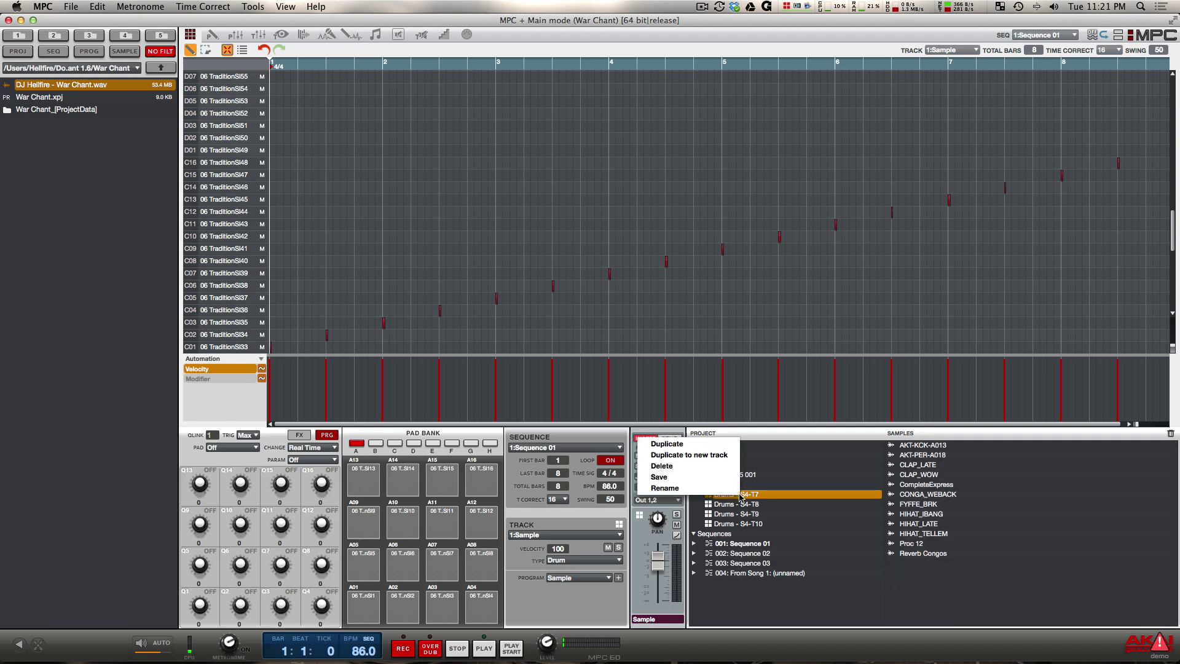
left_click(669, 488)
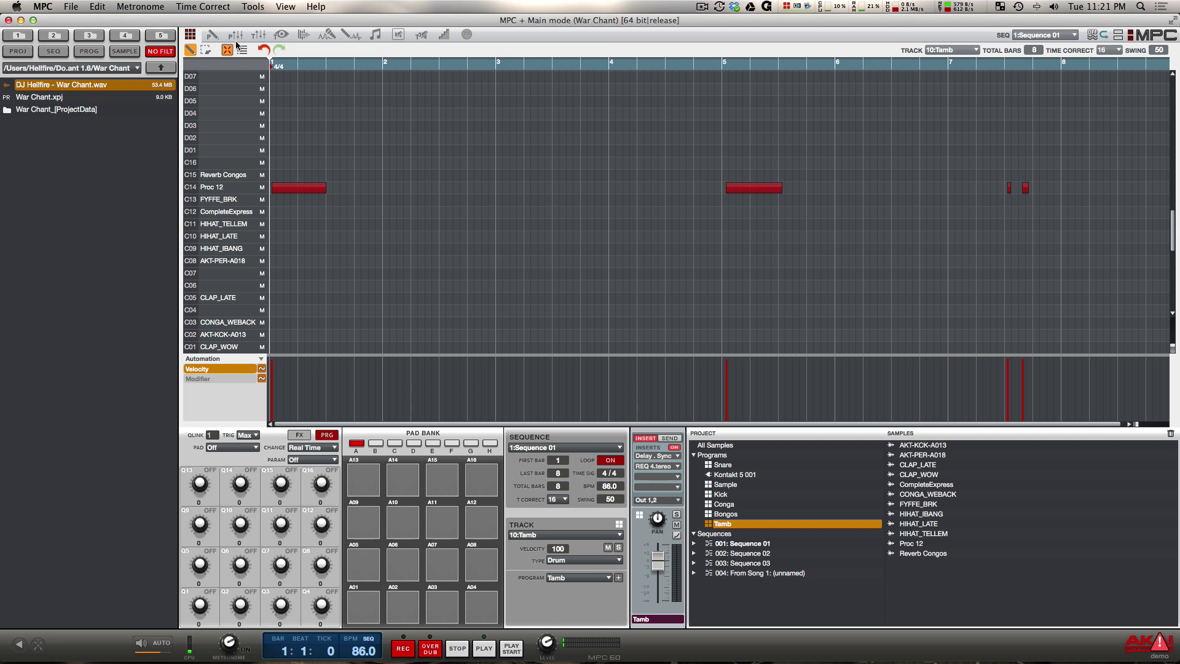
left_click(258, 35)
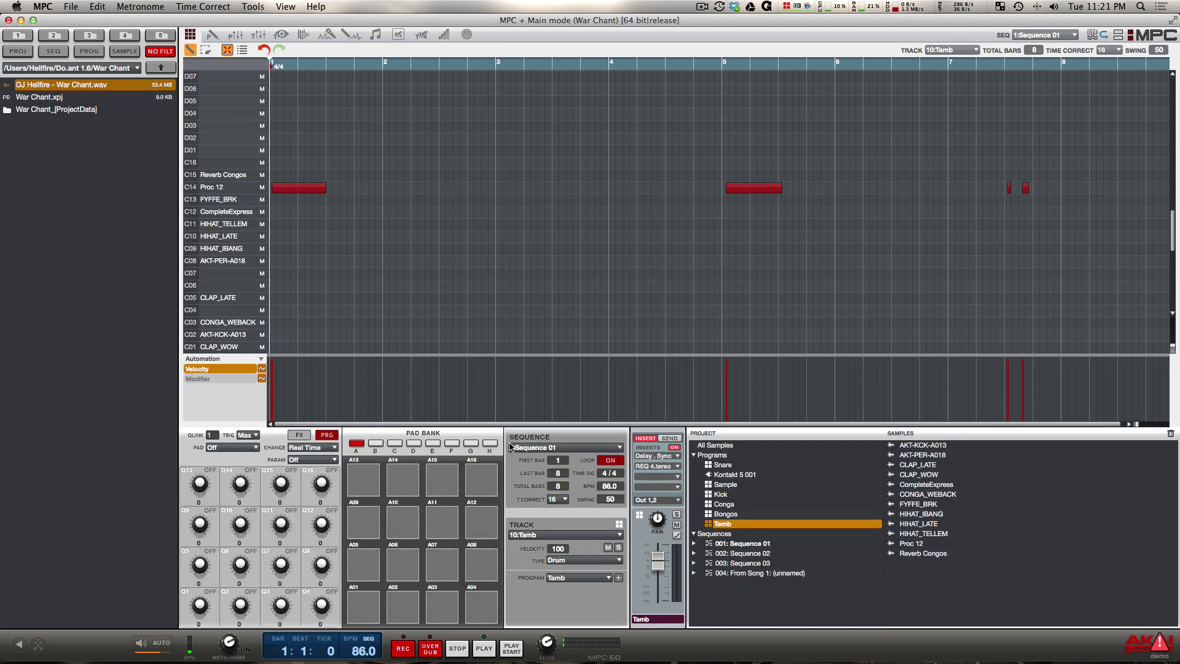
Rename the Kontakt 5 001 program to Rhodes and return to the track mixer.
left_click(190, 35)
right_click(732, 475)
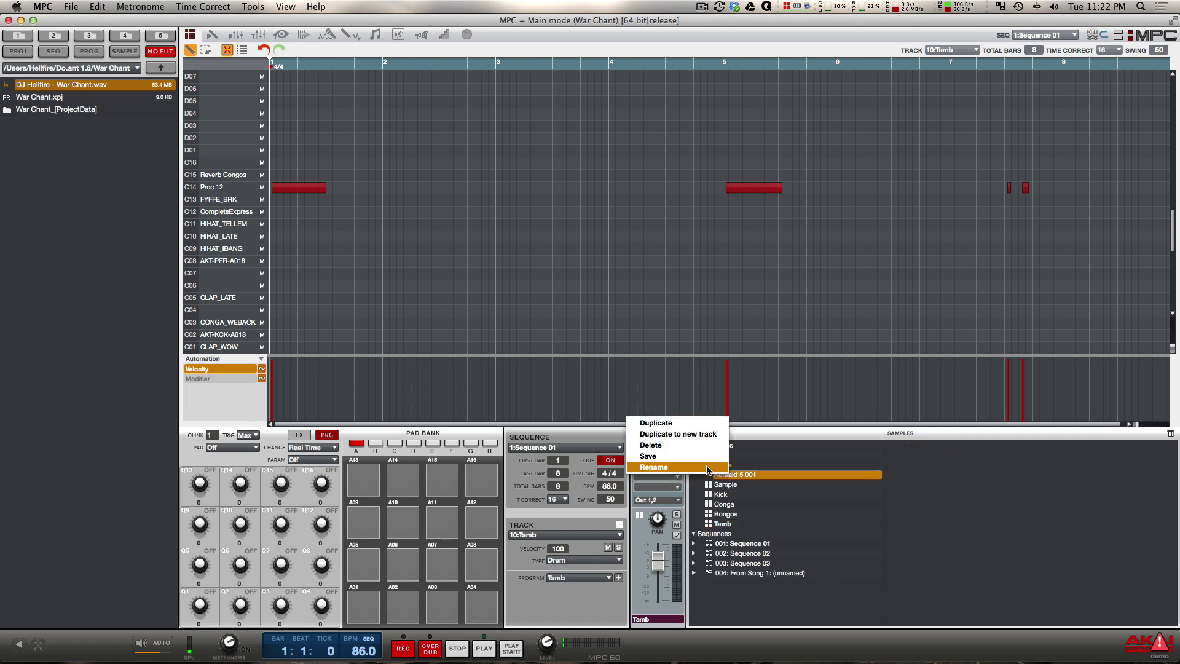
left_click(707, 469)
type("Rhodes")
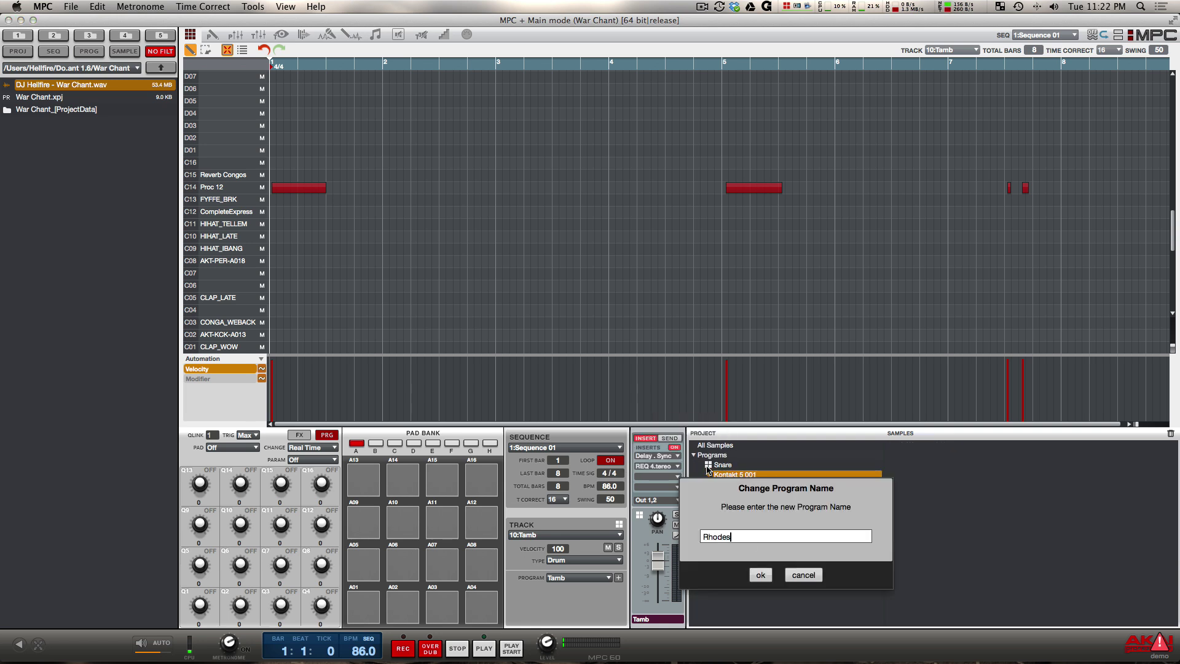
key("Return")
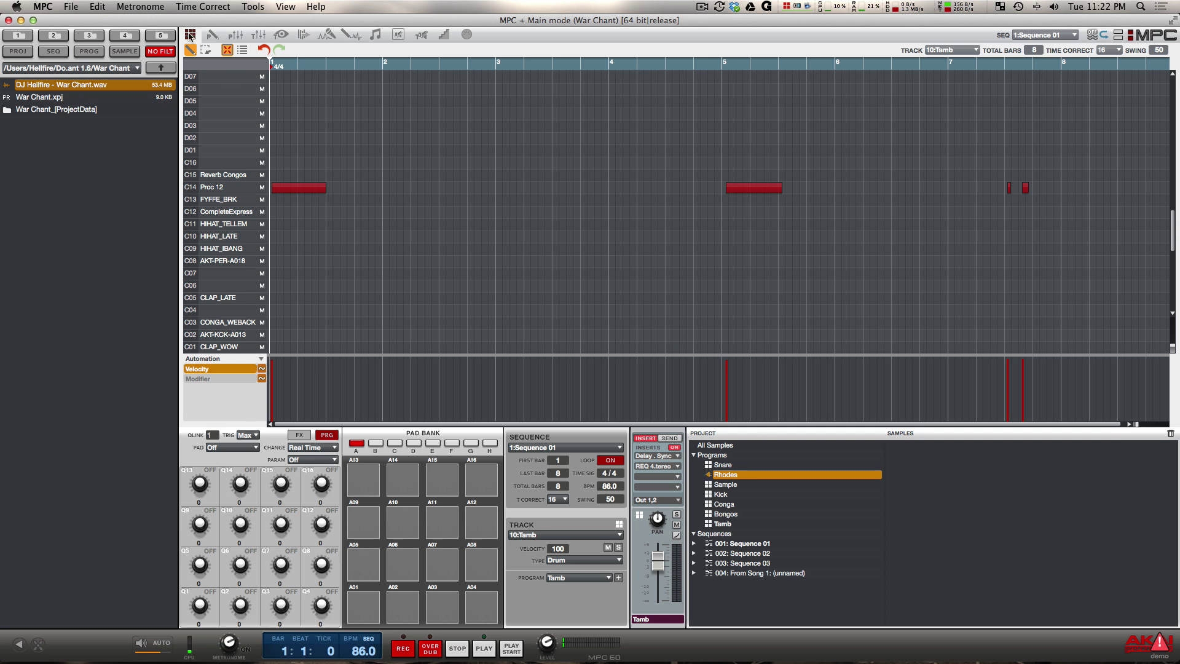
left_click(258, 35)
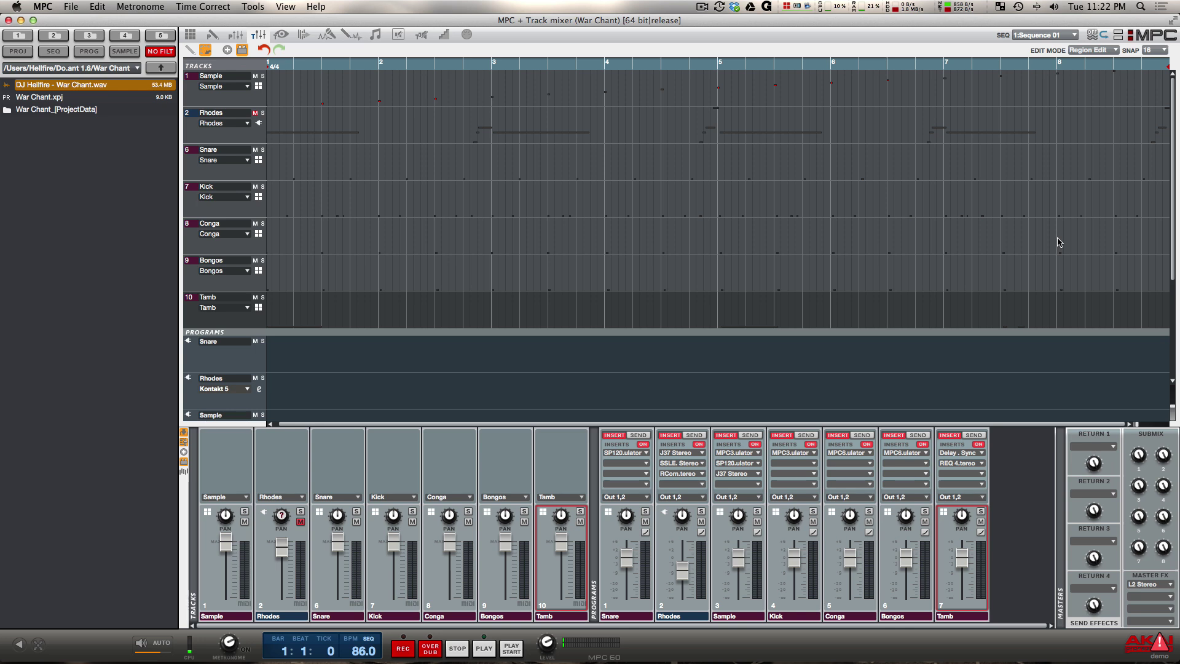
Play Sequence 01 for about 16 seconds, then stop playback.
key("space")
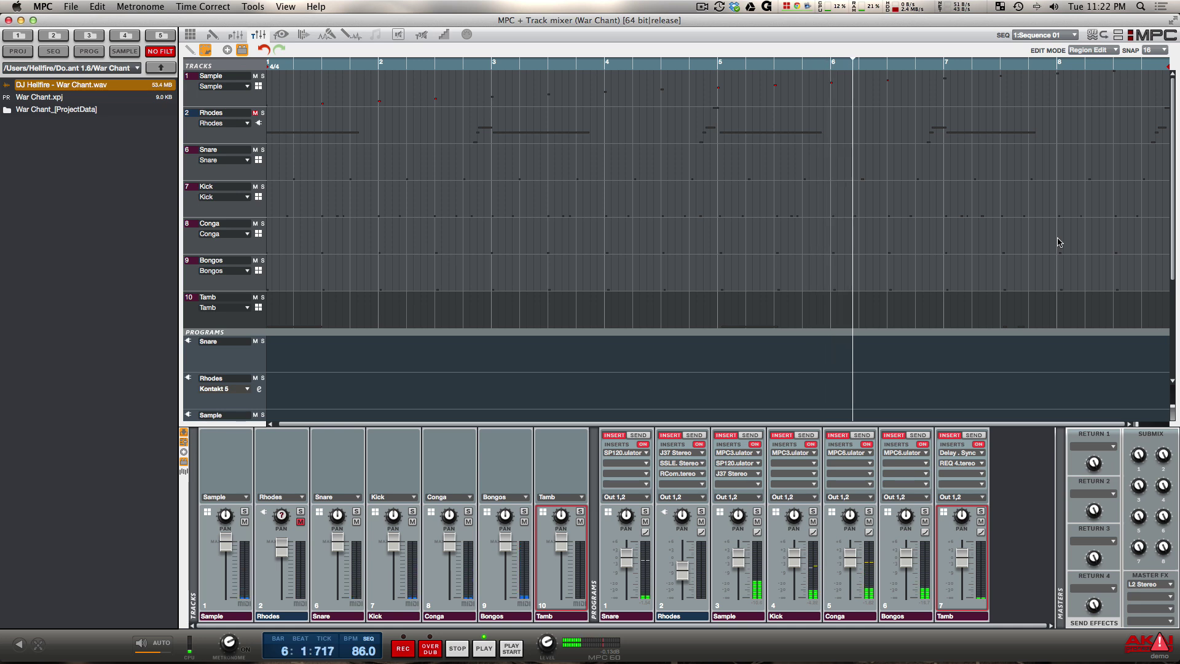
key("space")
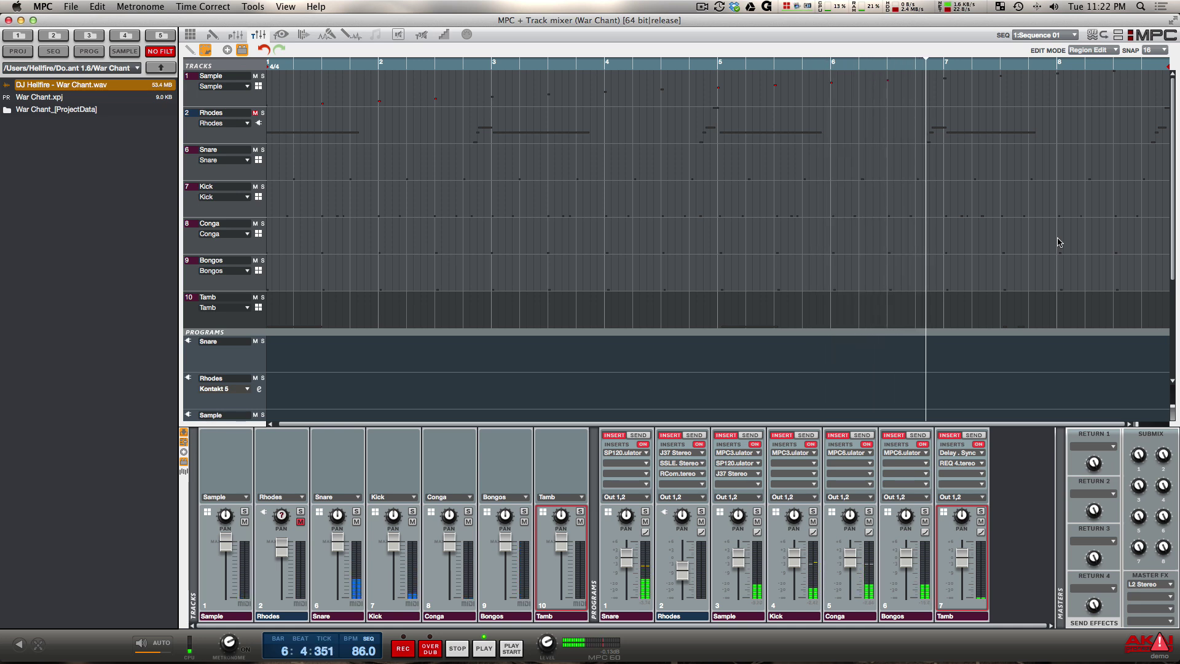